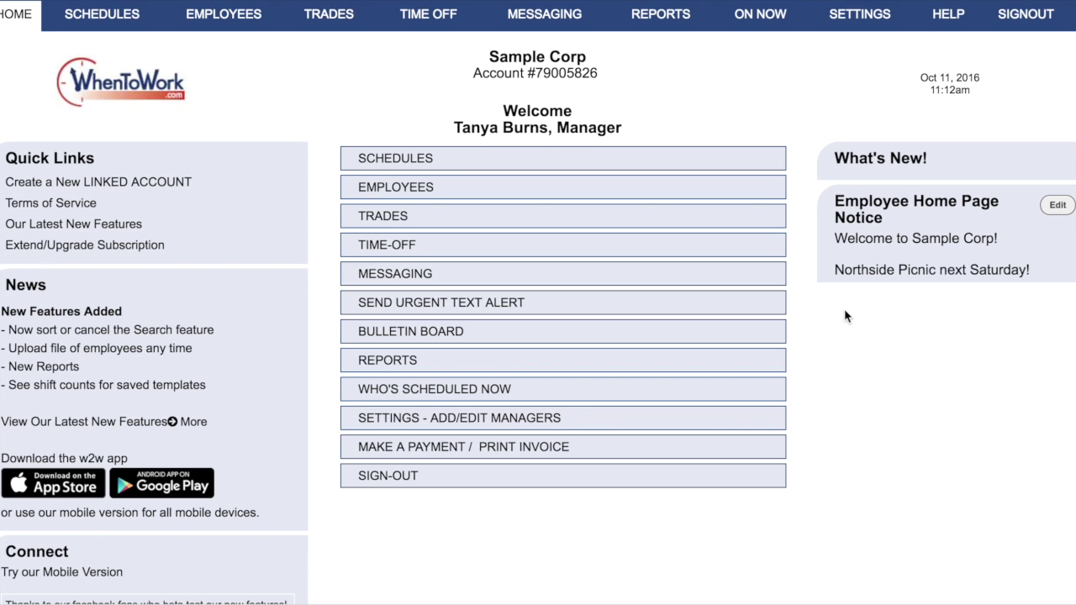
# Step: Go from the published Oct 10 schedule to the Add / Edit Positions window
pyautogui.click(713, 166)
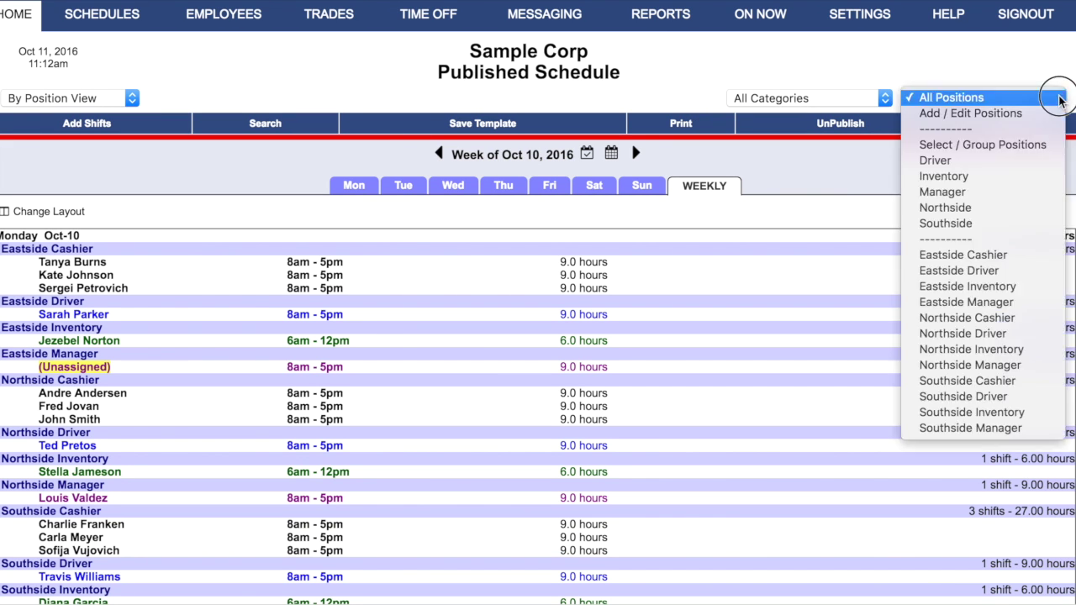
pyautogui.click(1059, 99)
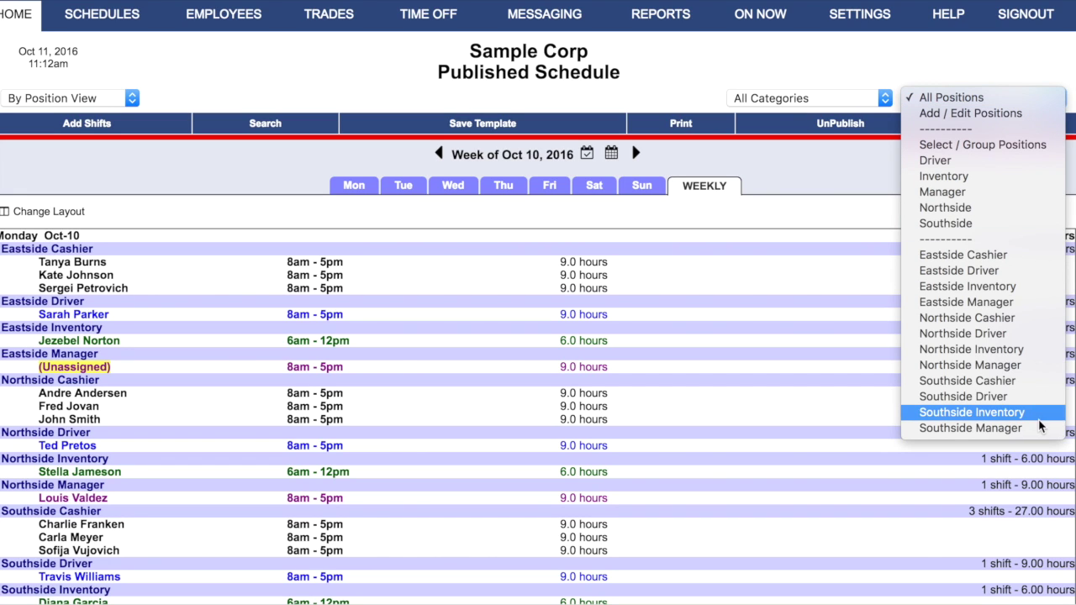
pyautogui.click(1025, 118)
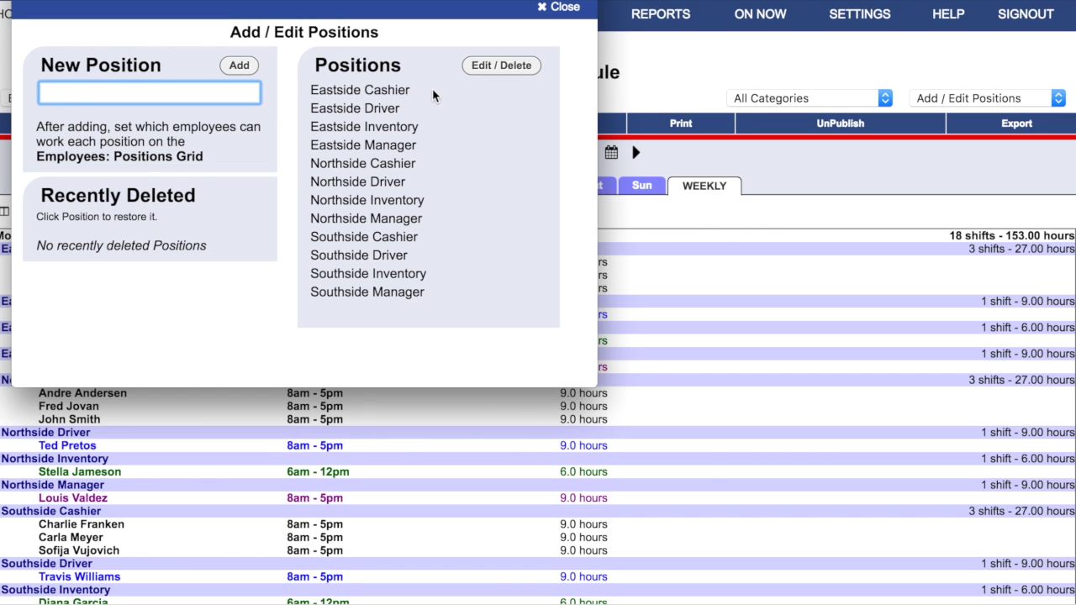
pyautogui.click(561, 8)
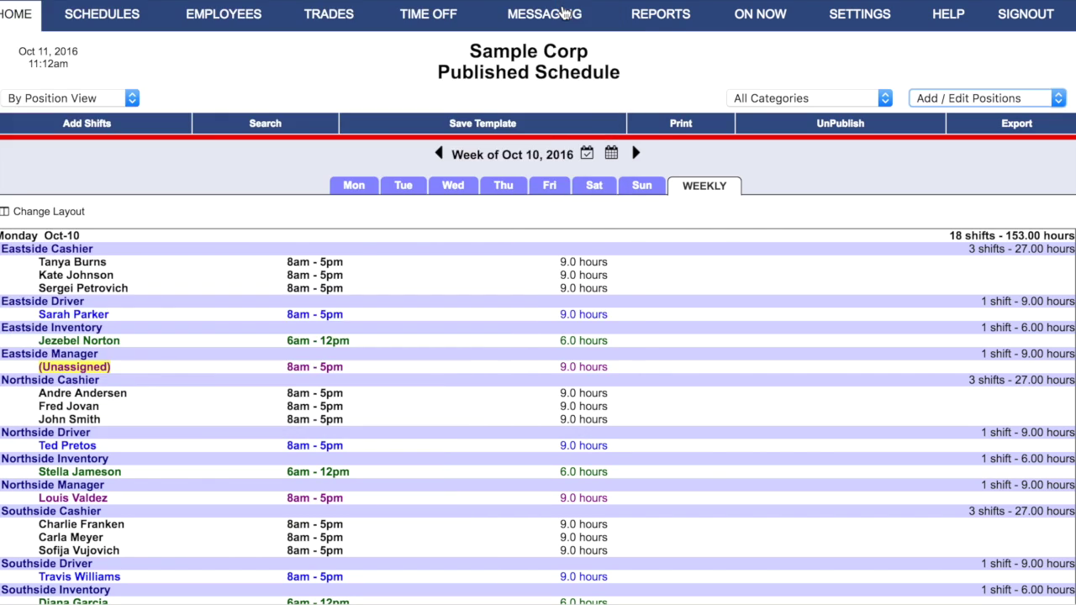
# Step: Group Eastside Cashier, Driver, Inventory and Manager as 'Eastside' and display only them
pyautogui.click(1058, 99)
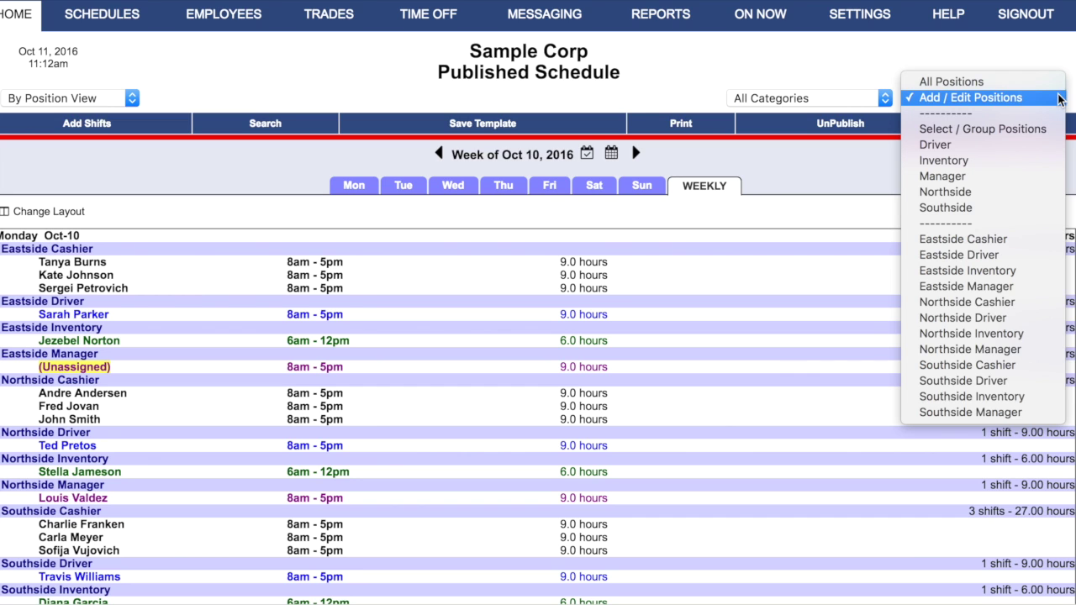
pyautogui.click(1049, 128)
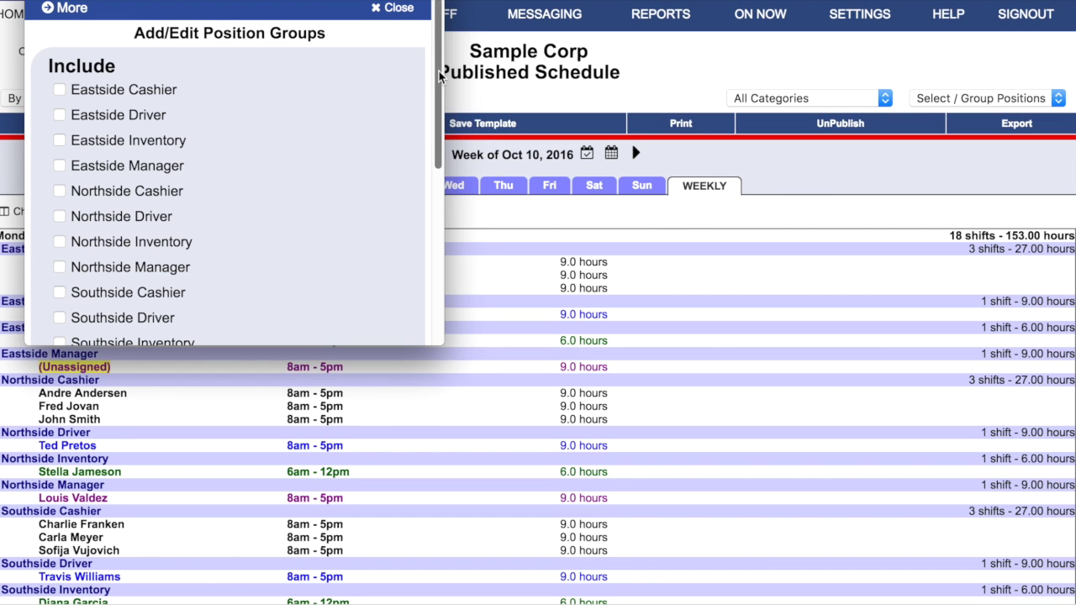
pyautogui.moveTo(437, 76); pyautogui.dragTo(437, 84)
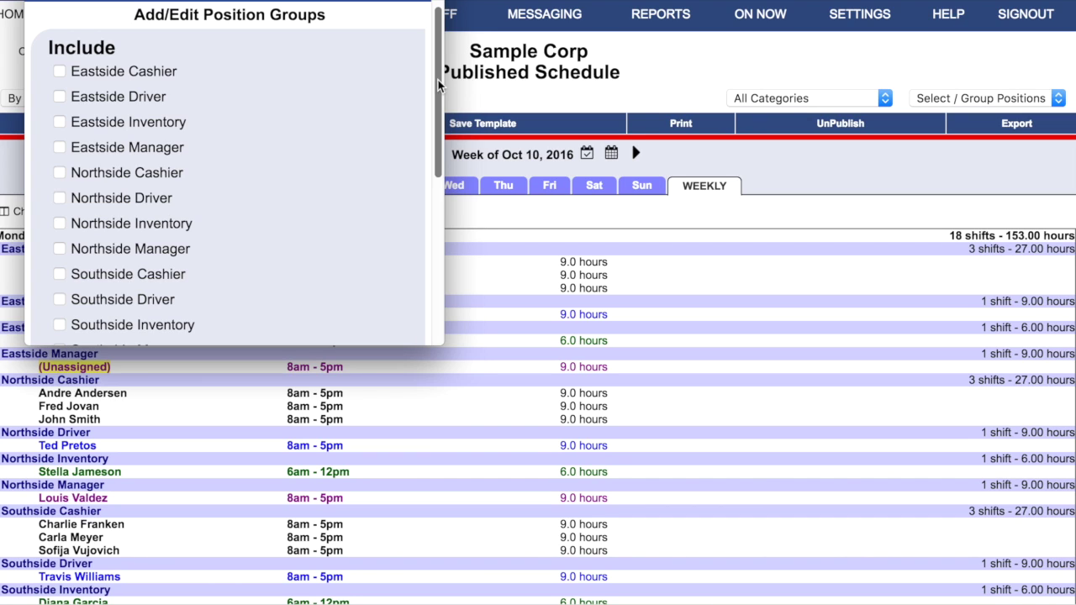
pyautogui.click(59, 71)
pyautogui.click(59, 97)
pyautogui.click(59, 122)
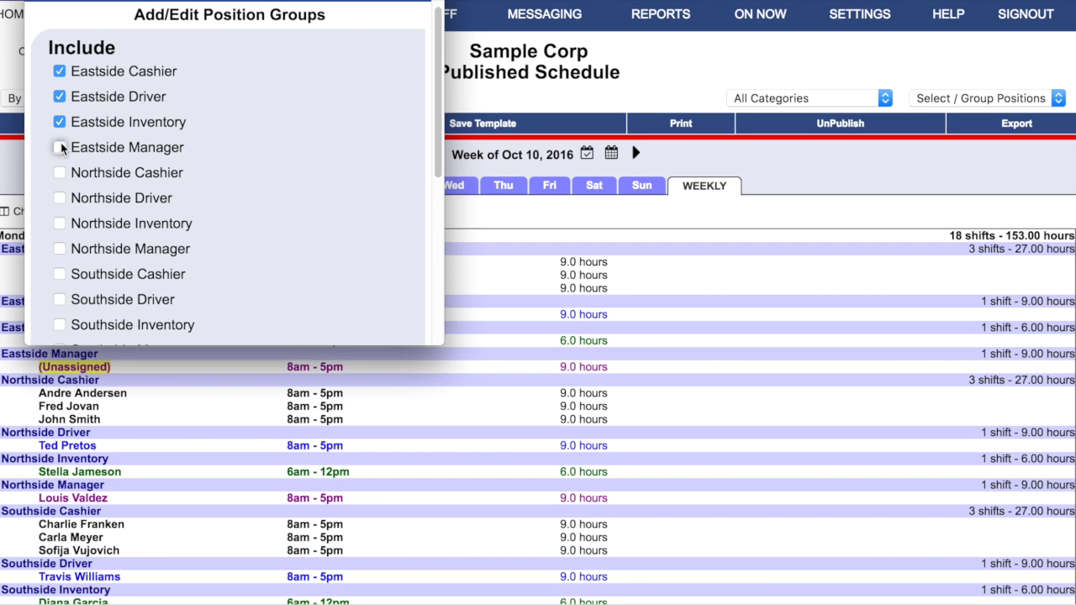
pyautogui.click(59, 147)
pyautogui.scroll(-3, 433, 177)
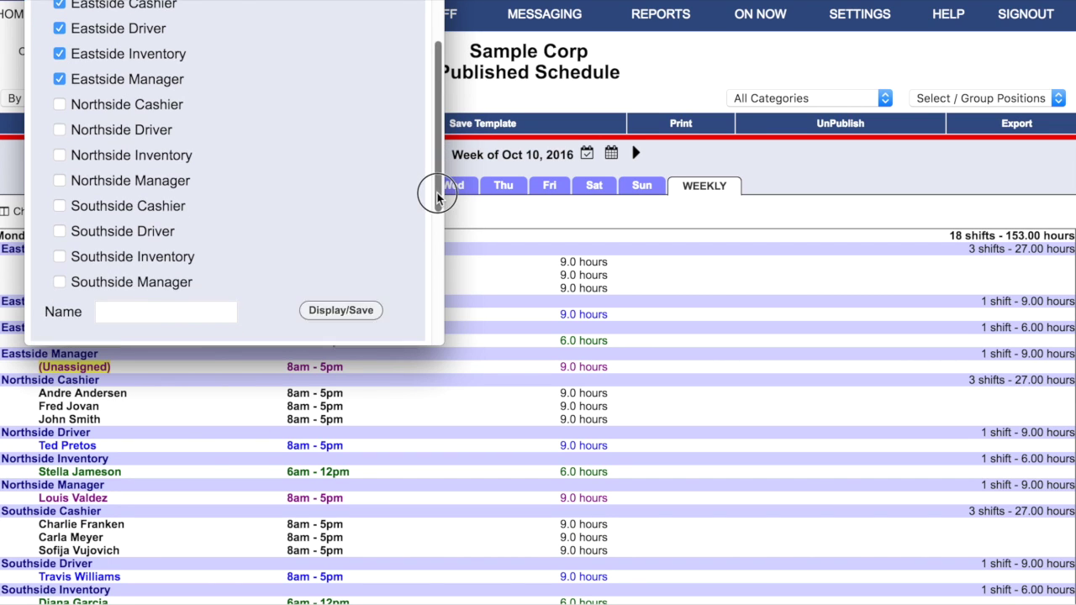
pyautogui.click(232, 238)
pyautogui.write('Eas')
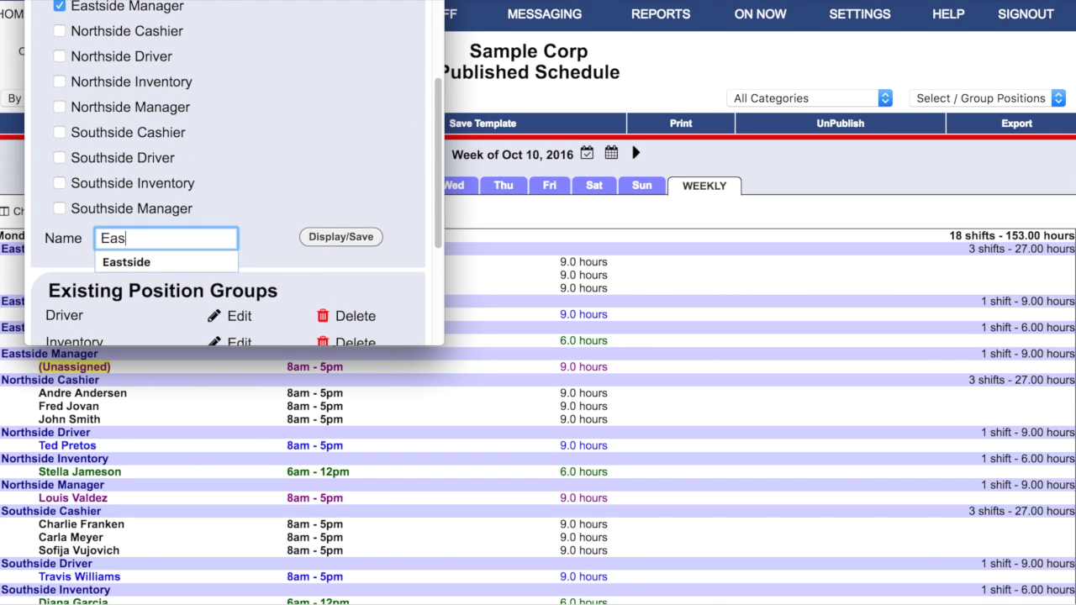
pyautogui.write('tside')
pyautogui.click(336, 236)
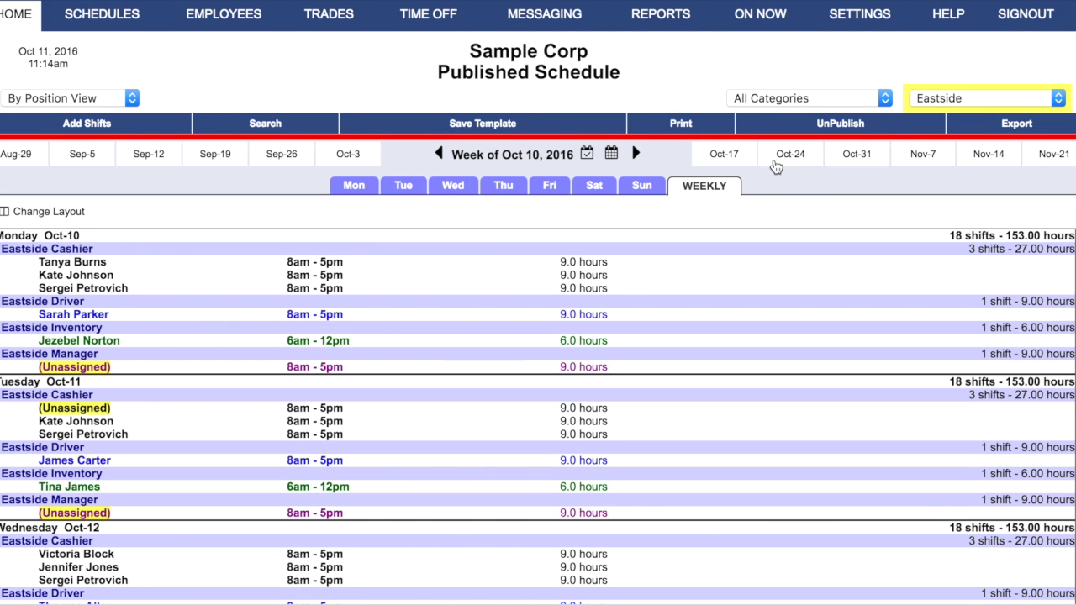
# Step: Filter the schedule to Northside, then Southside, then back to All Positions
pyautogui.click(967, 101)
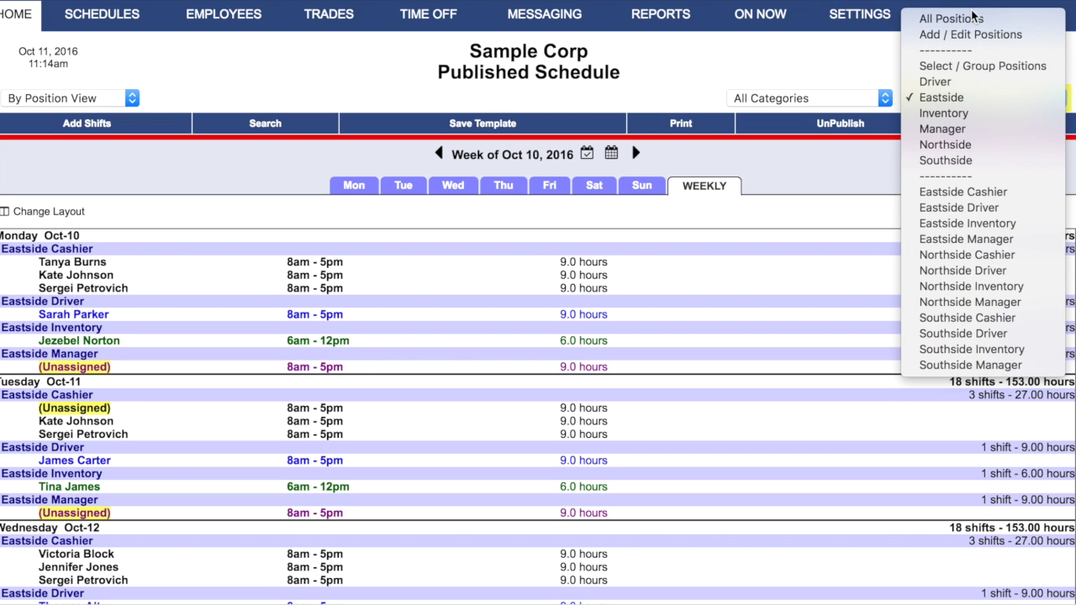
pyautogui.click(972, 146)
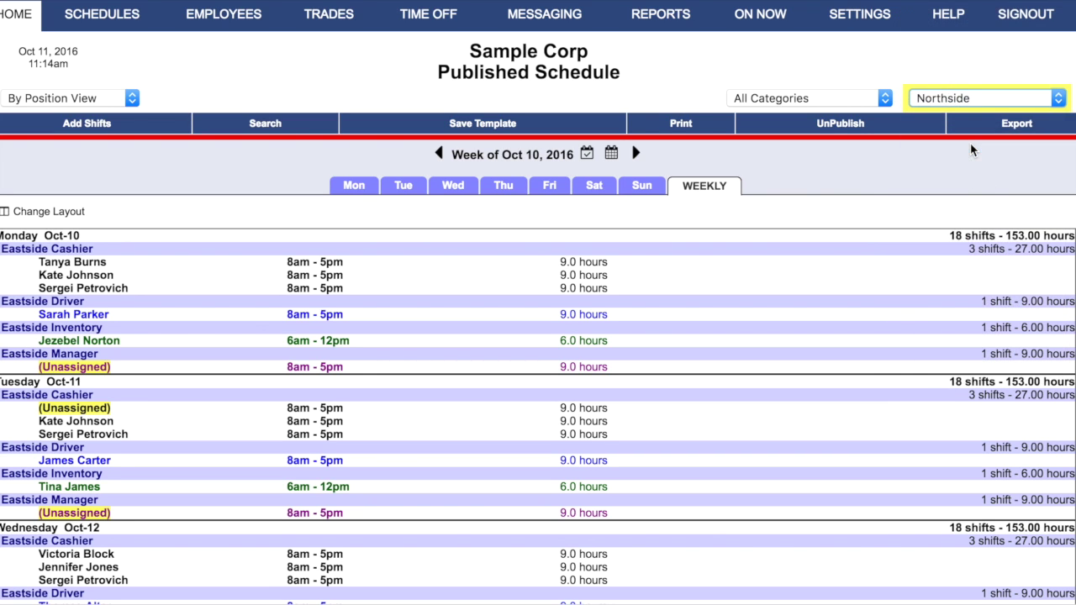
pyautogui.click(982, 100)
pyautogui.click(981, 121)
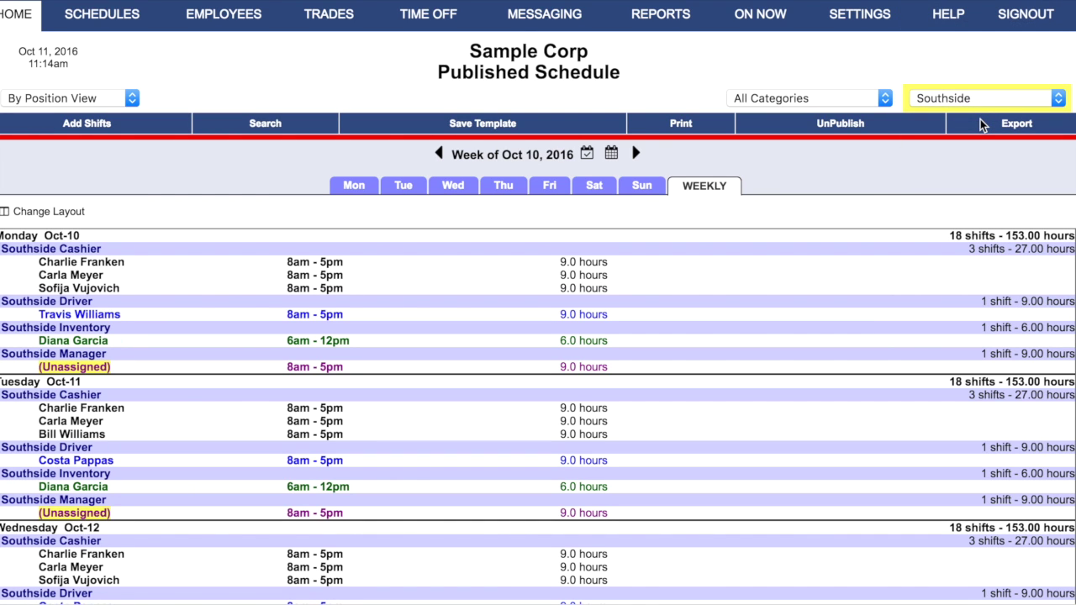
pyautogui.click(981, 105)
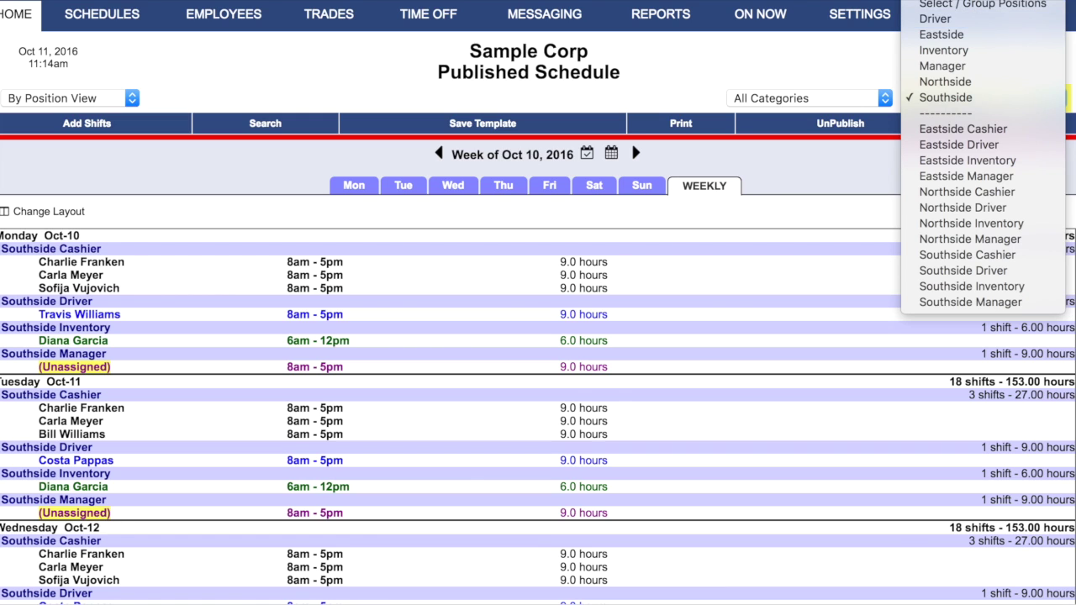
pyautogui.click(949, 4)
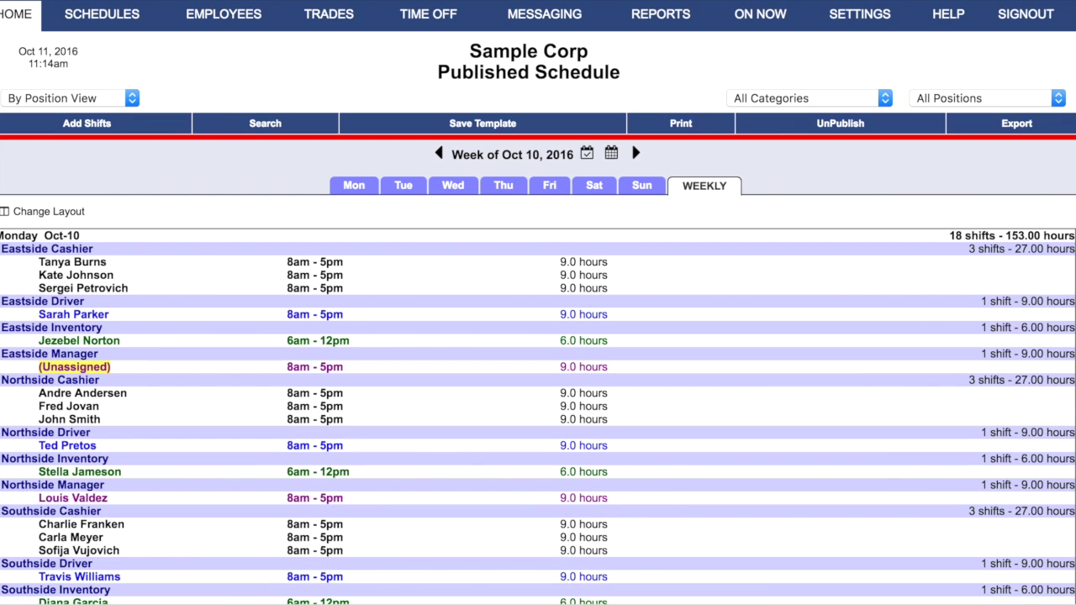
pyautogui.click(1058, 100)
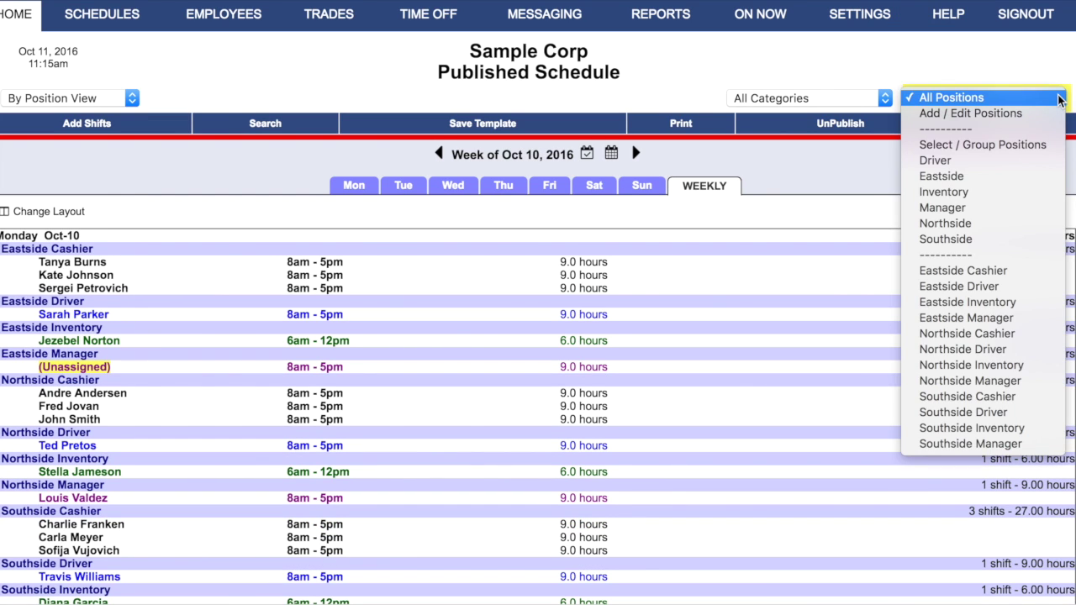
# Step: Group the Eastside, Northside and Southside Cashier positions as 'Cashier' and display their shifts
pyautogui.click(1048, 148)
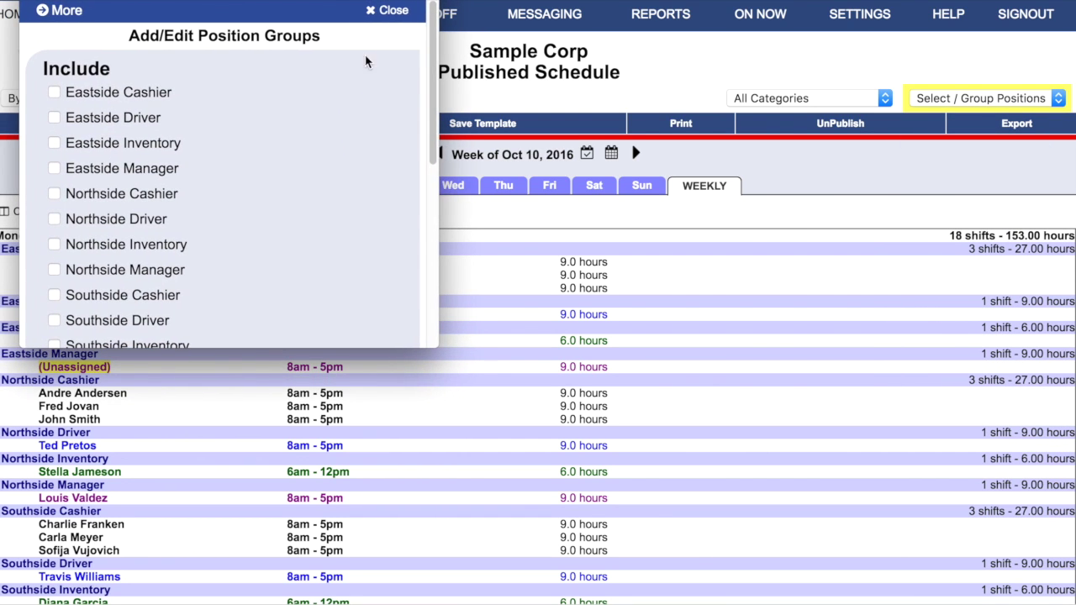
pyautogui.click(53, 92)
pyautogui.click(54, 194)
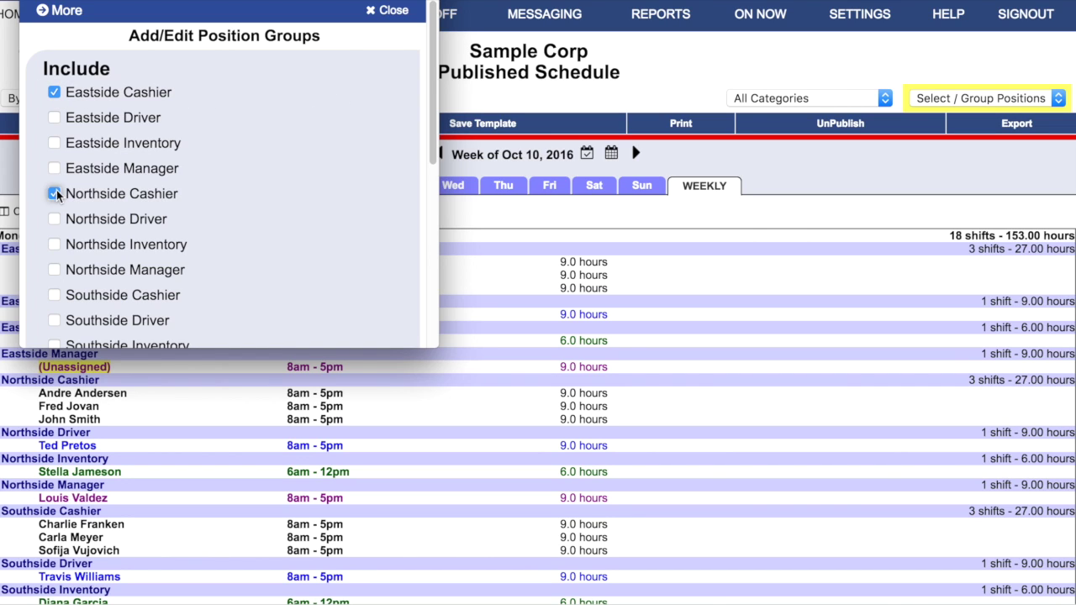
pyautogui.click(54, 294)
pyautogui.moveTo(426, 156); pyautogui.dragTo(426, 220)
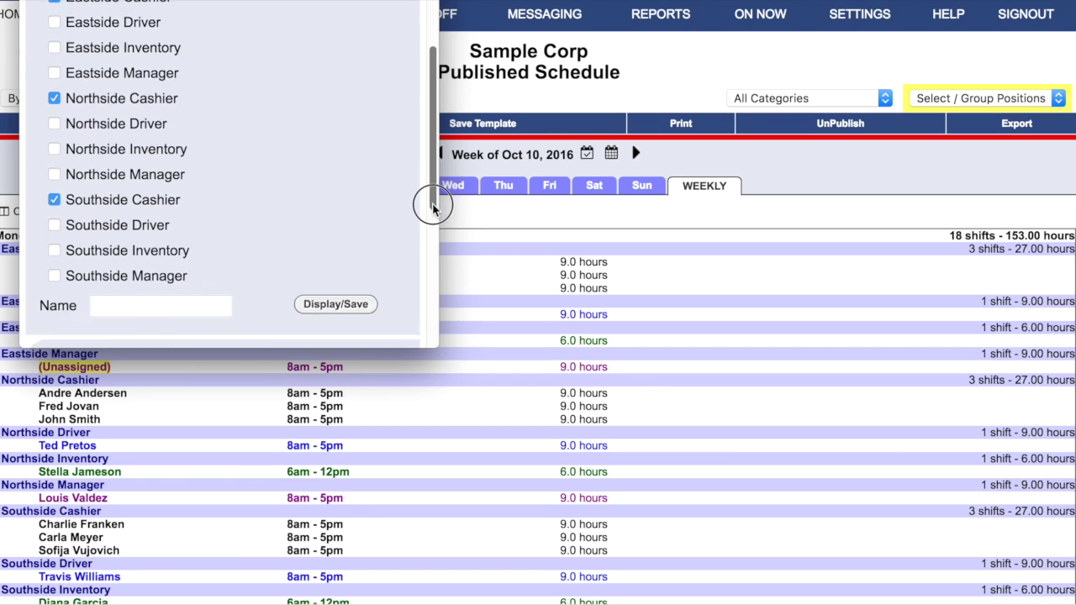
pyautogui.click(143, 273)
pyautogui.write('Cas')
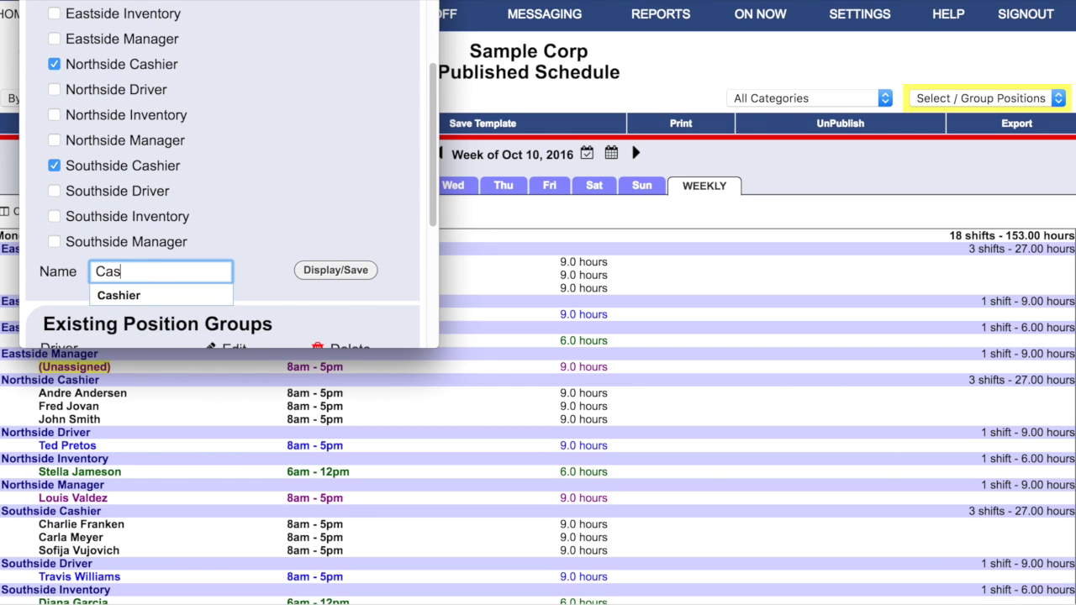
pyautogui.write('hier')
pyautogui.click(148, 295)
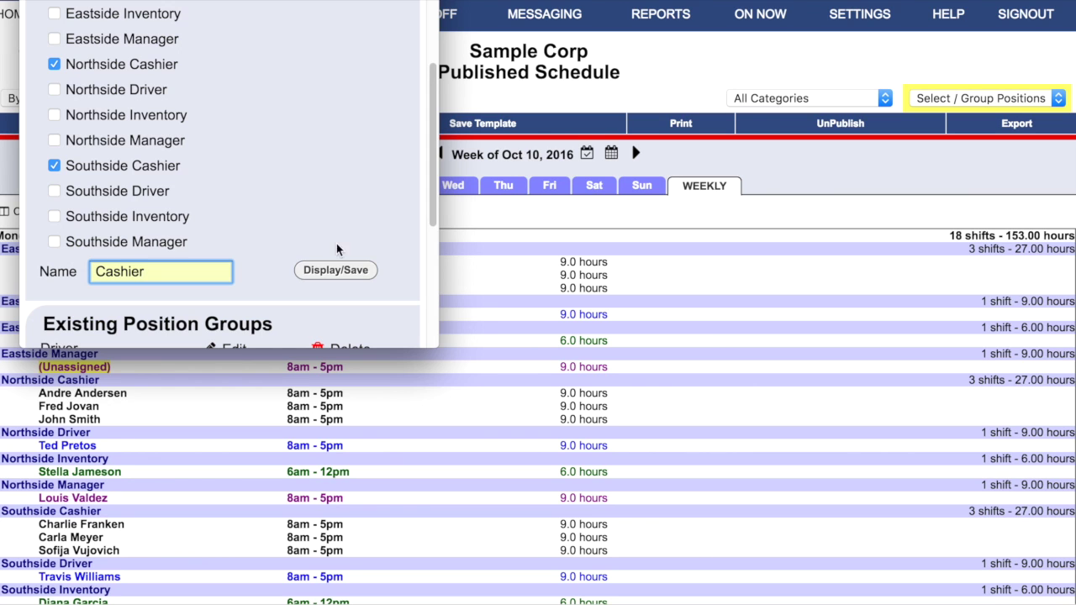
pyautogui.click(335, 270)
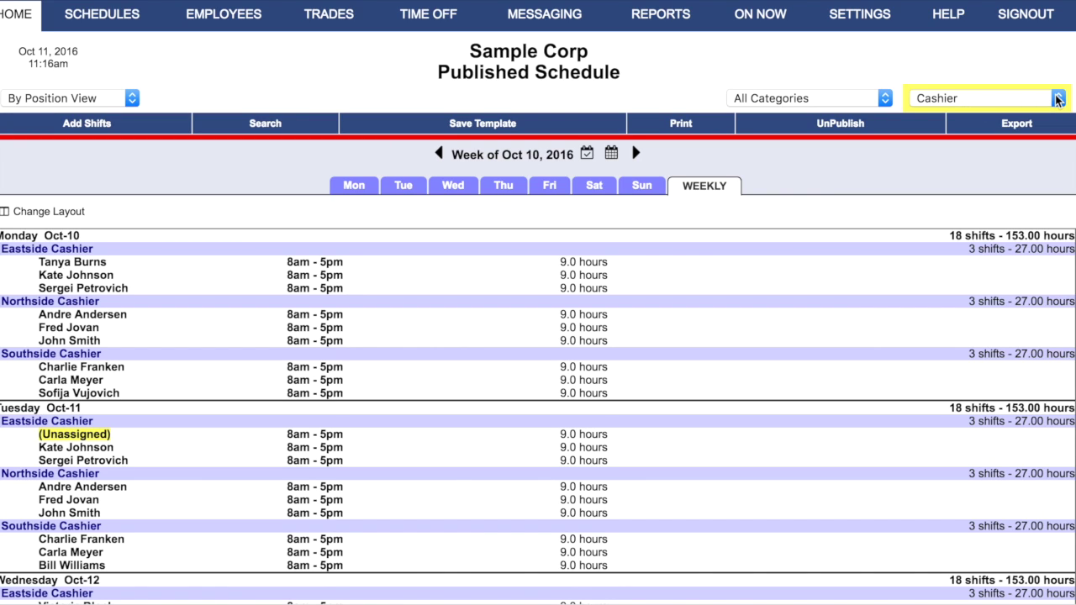
# Step: Filter the schedule to Eastside Cashier, then the Eastside group, then the Inventory group
pyautogui.click(1057, 99)
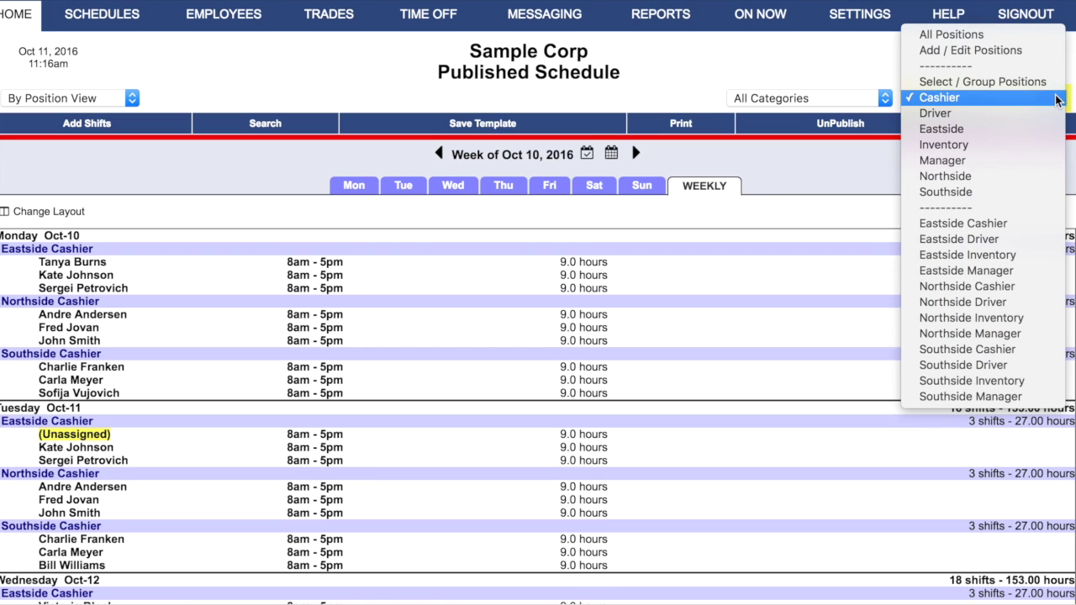
pyautogui.click(1036, 225)
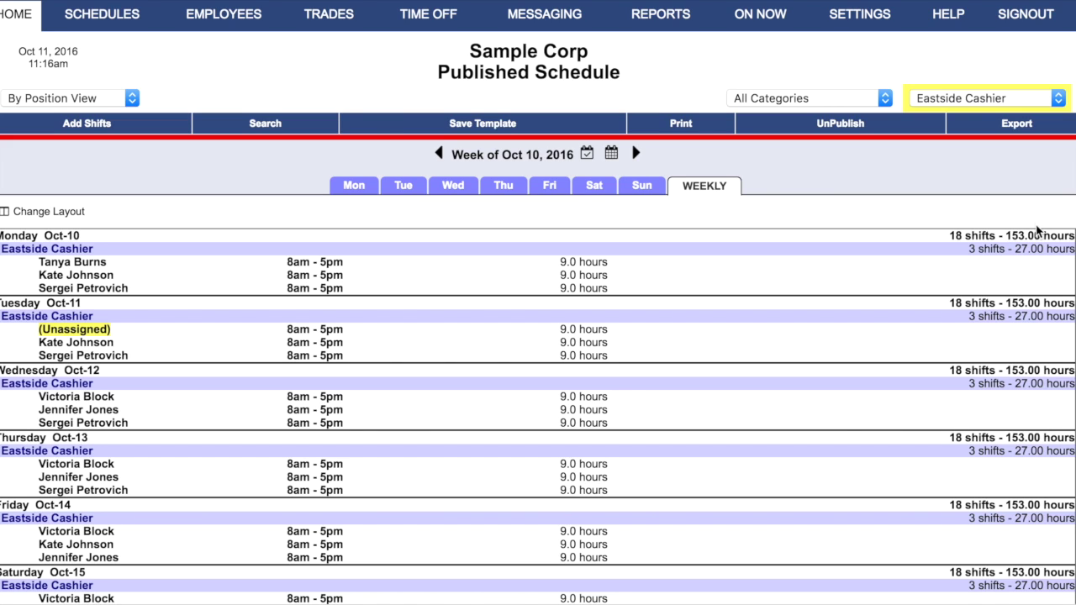
pyautogui.click(1061, 102)
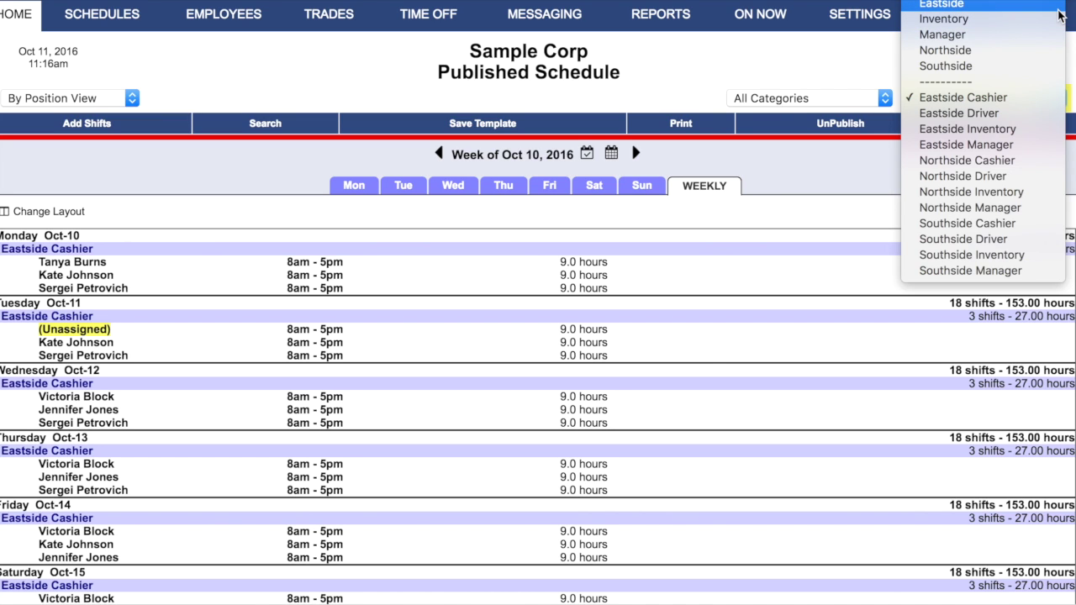
pyautogui.click(1060, 7)
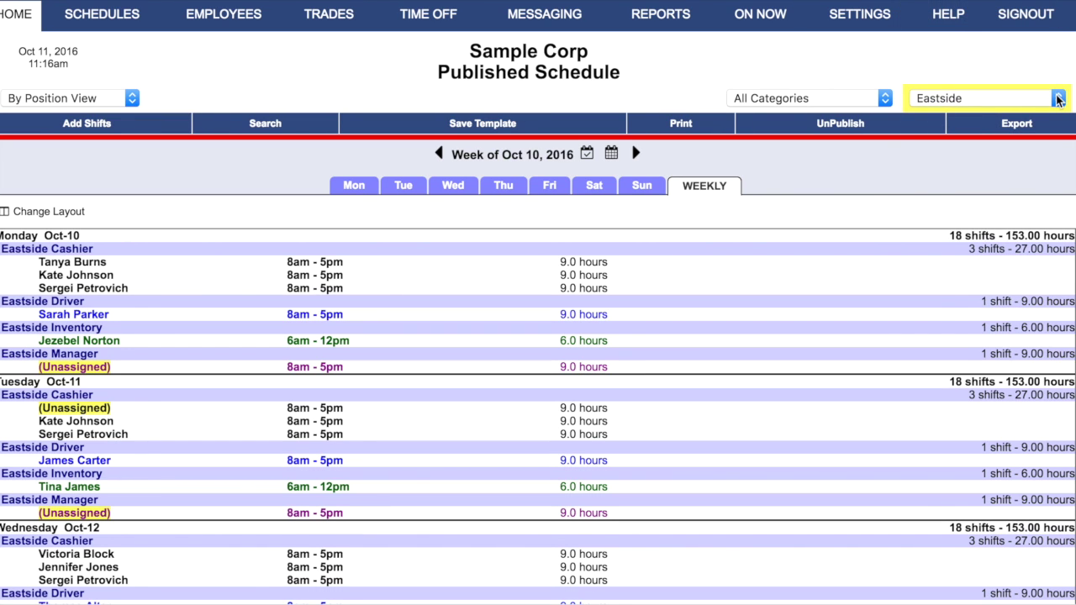
pyautogui.click(1057, 99)
pyautogui.click(1056, 114)
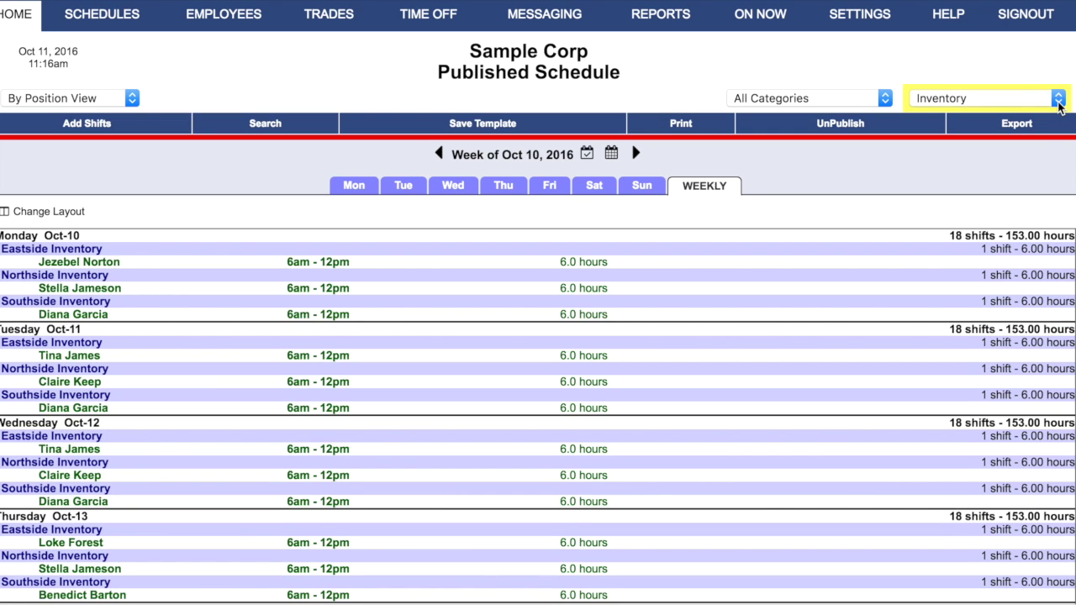
pyautogui.moveTo(224, 14)
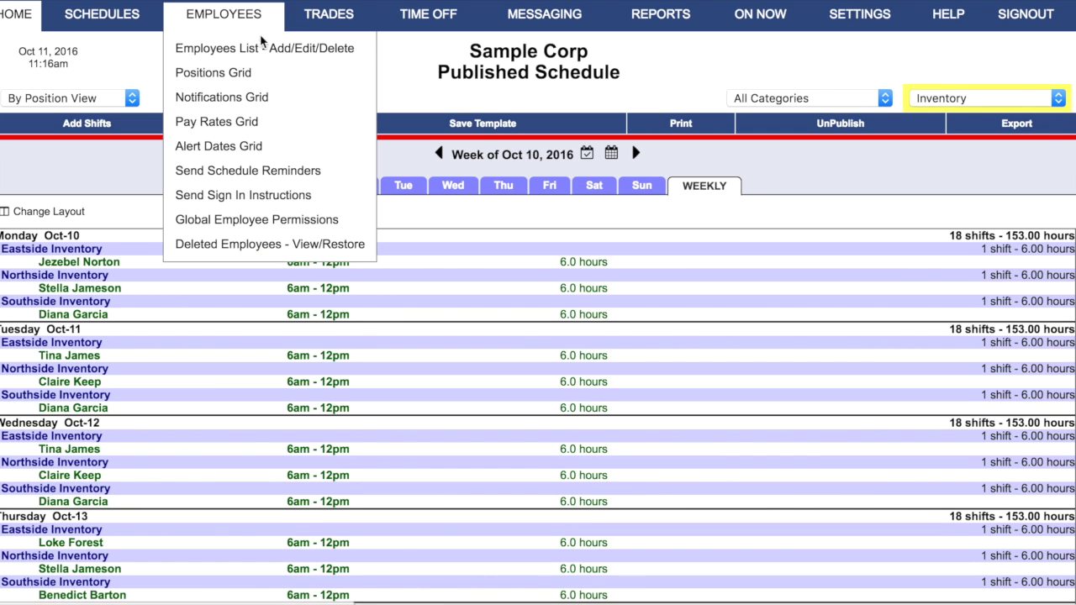
# Step: Show the employee list filtered to Southside positions
pyautogui.click(262, 51)
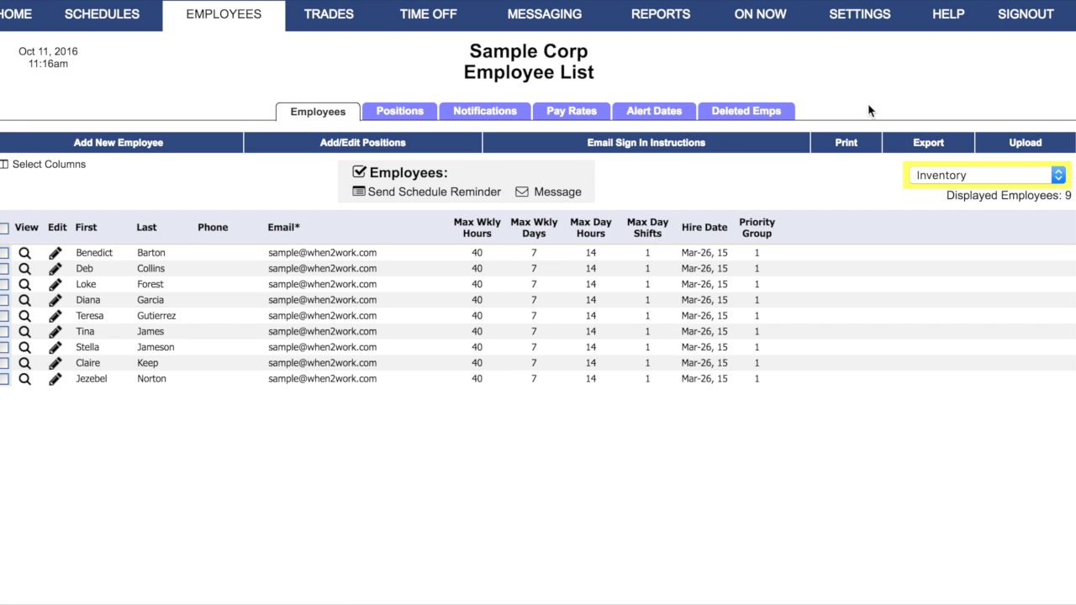
pyautogui.click(1059, 175)
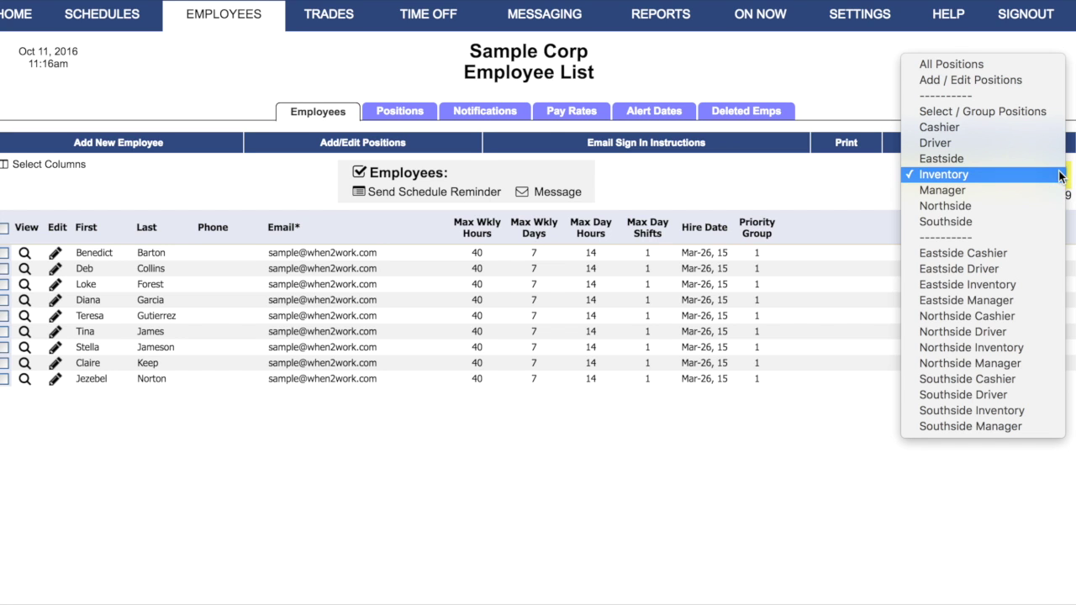
pyautogui.click(1049, 221)
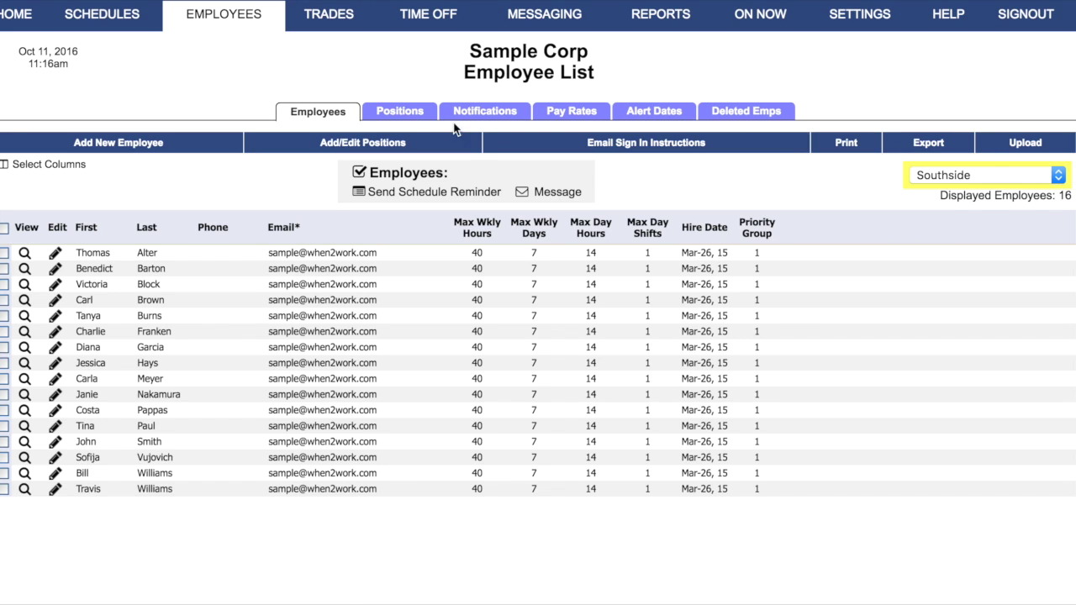
# Step: On the Employee Positions grid, try Driver and All Positions, then filter to Eastside
pyautogui.click(418, 118)
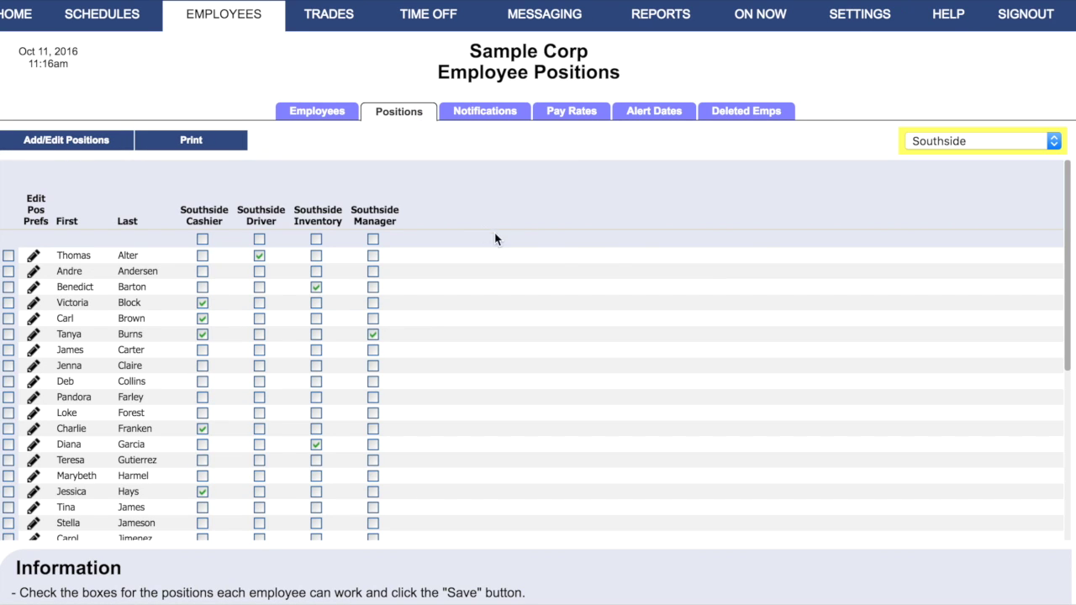
pyautogui.click(1054, 141)
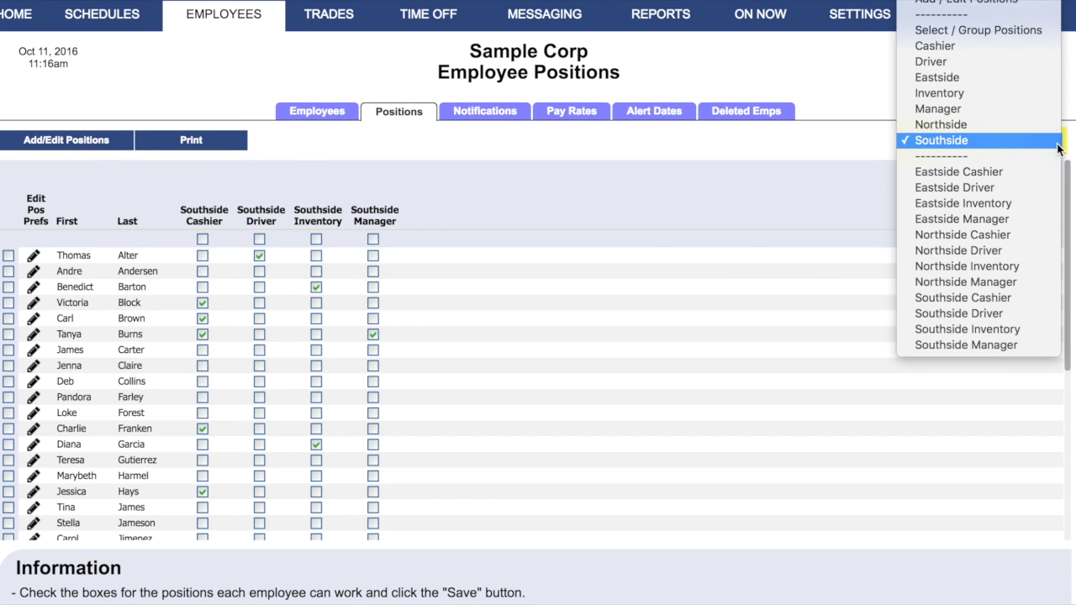
pyautogui.click(1041, 62)
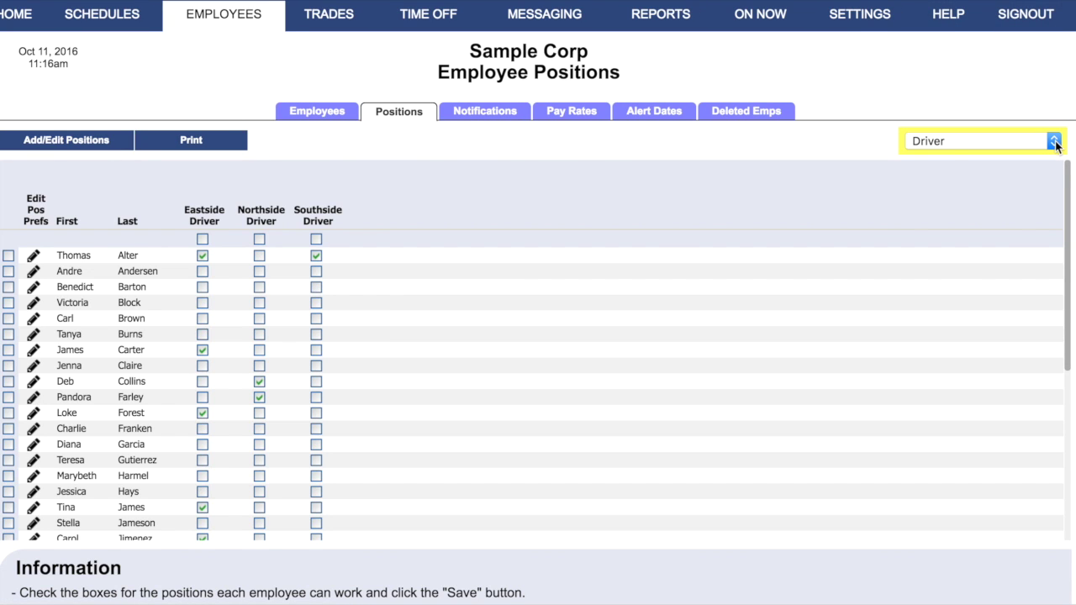
pyautogui.click(1054, 141)
pyautogui.click(1047, 66)
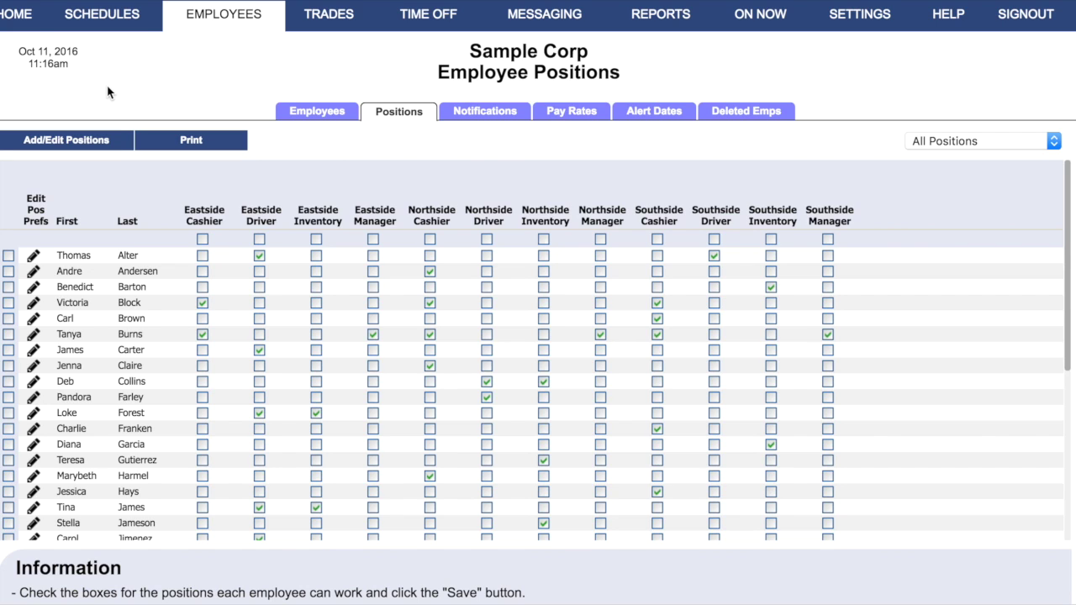
pyautogui.click(1044, 147)
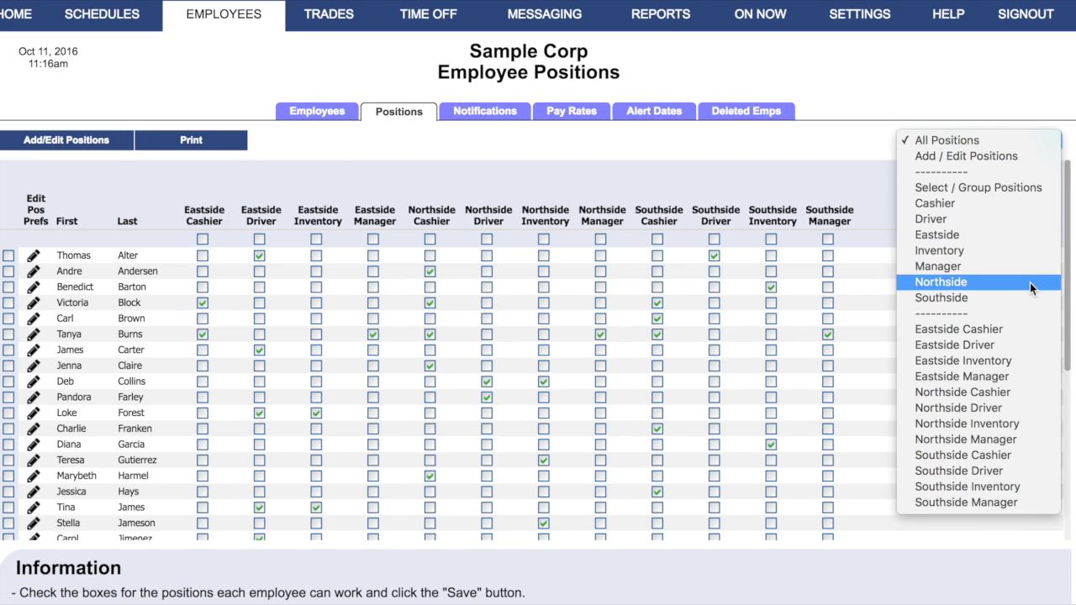
pyautogui.click(1029, 236)
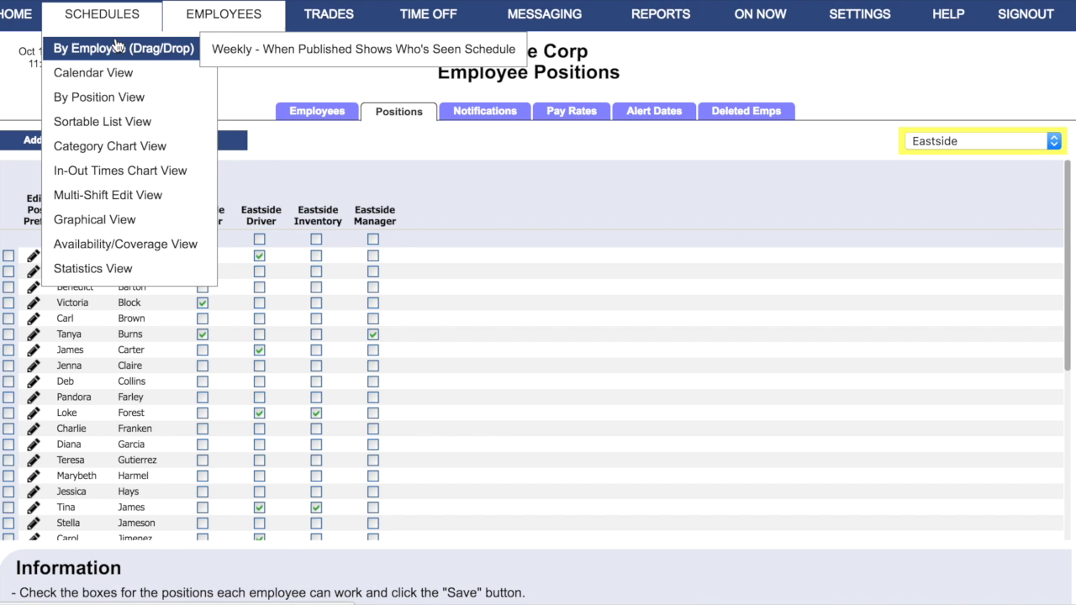
pyautogui.moveTo(101, 15)
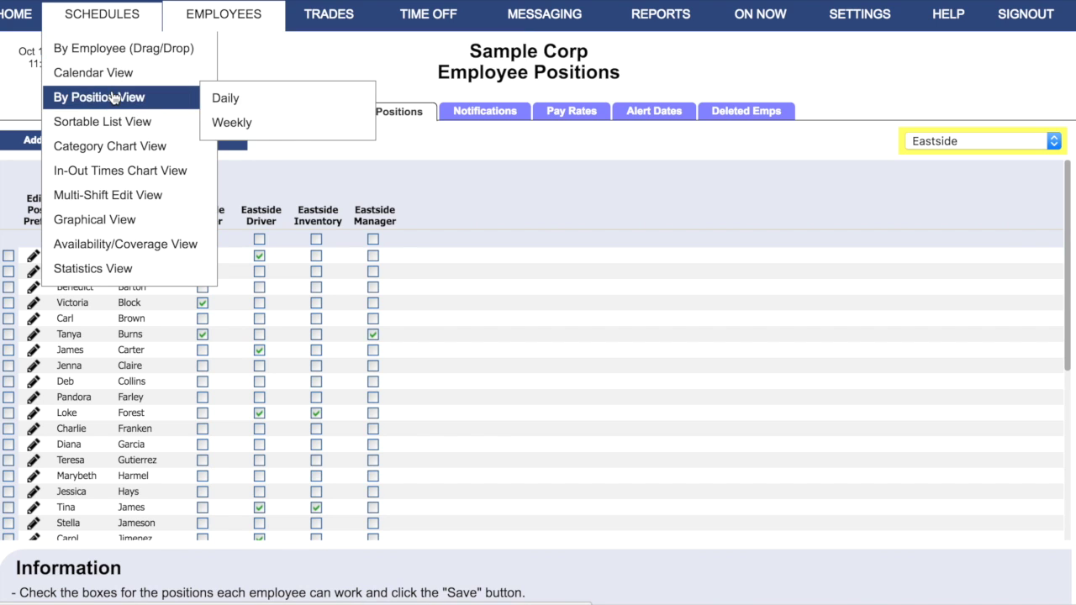
# Step: In By Position View, import template 'main' into the Oct 17 week for Eastside positions only
pyautogui.click(110, 97)
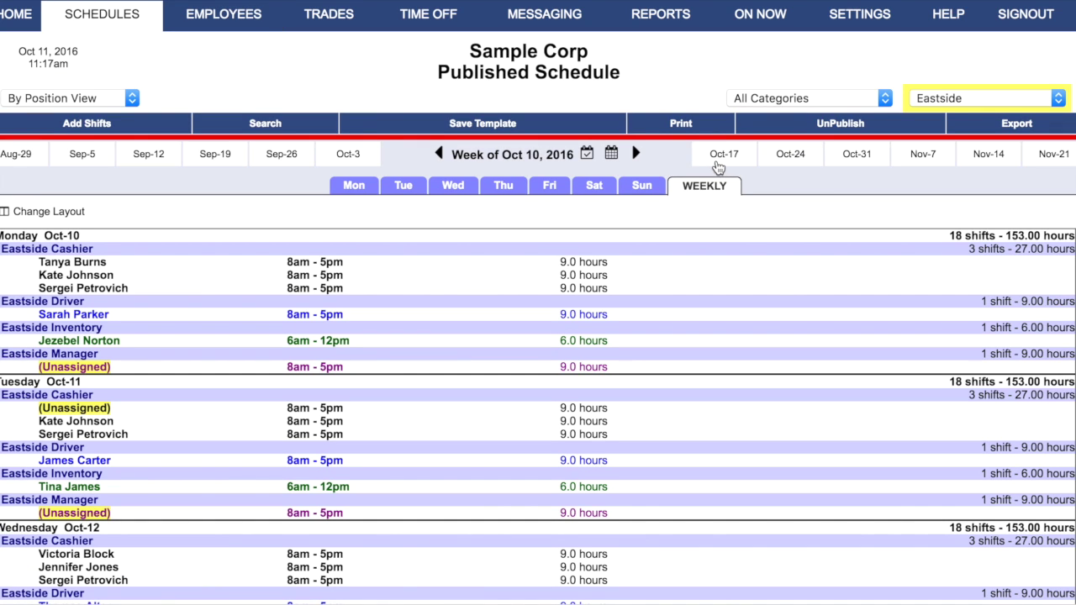
pyautogui.click(723, 158)
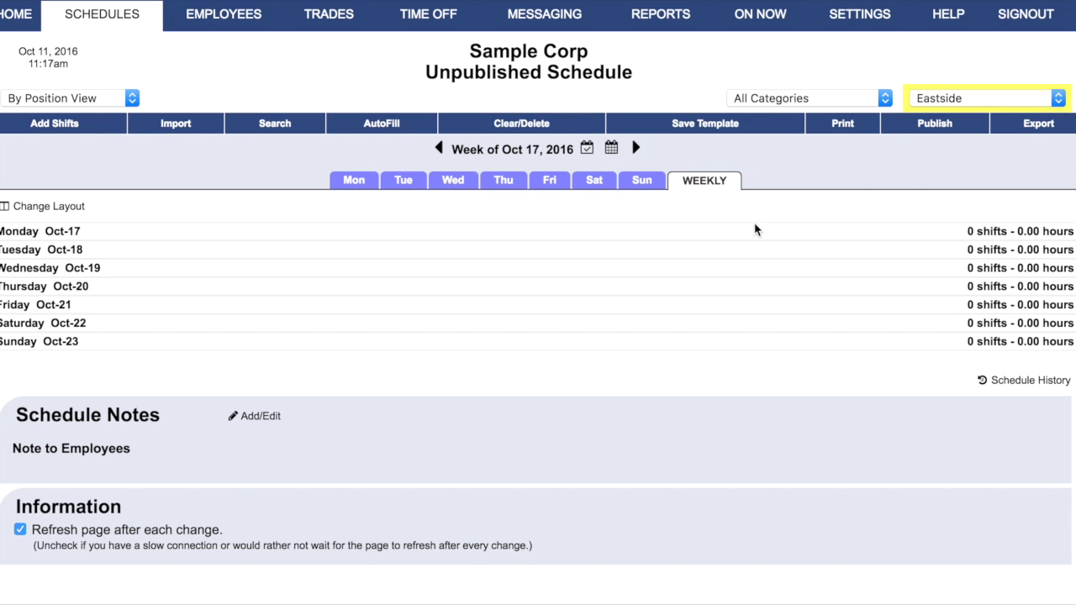
pyautogui.click(180, 124)
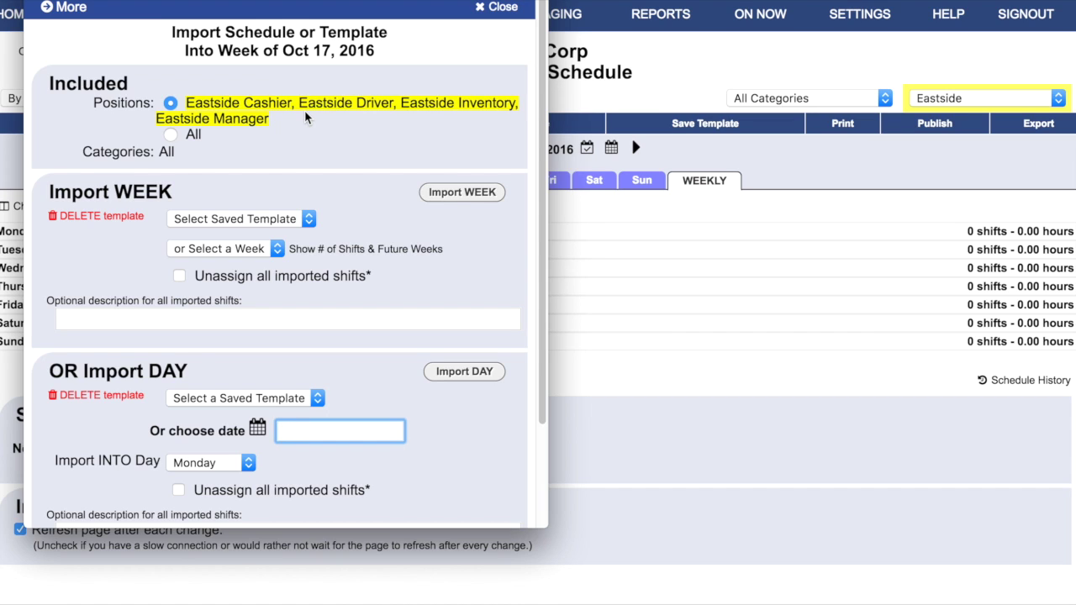
pyautogui.click(170, 135)
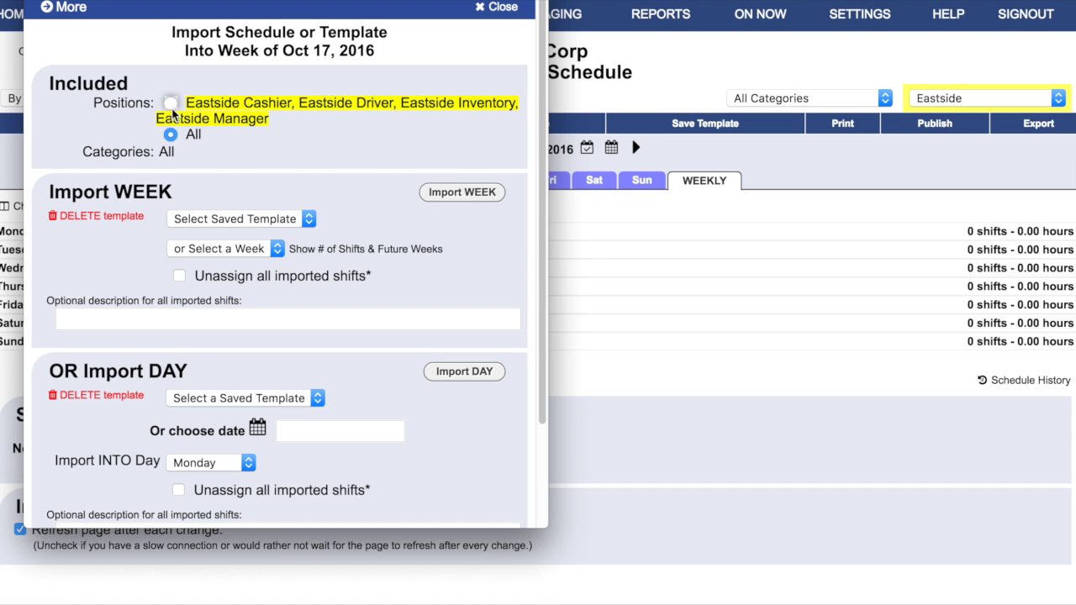
pyautogui.click(171, 104)
pyautogui.click(303, 217)
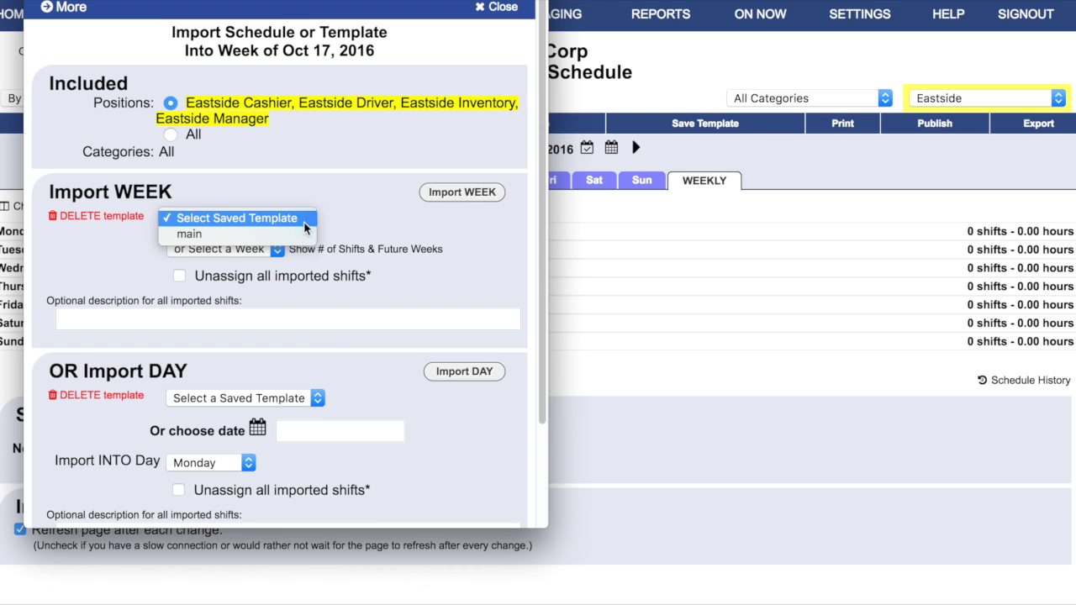
pyautogui.click(301, 220)
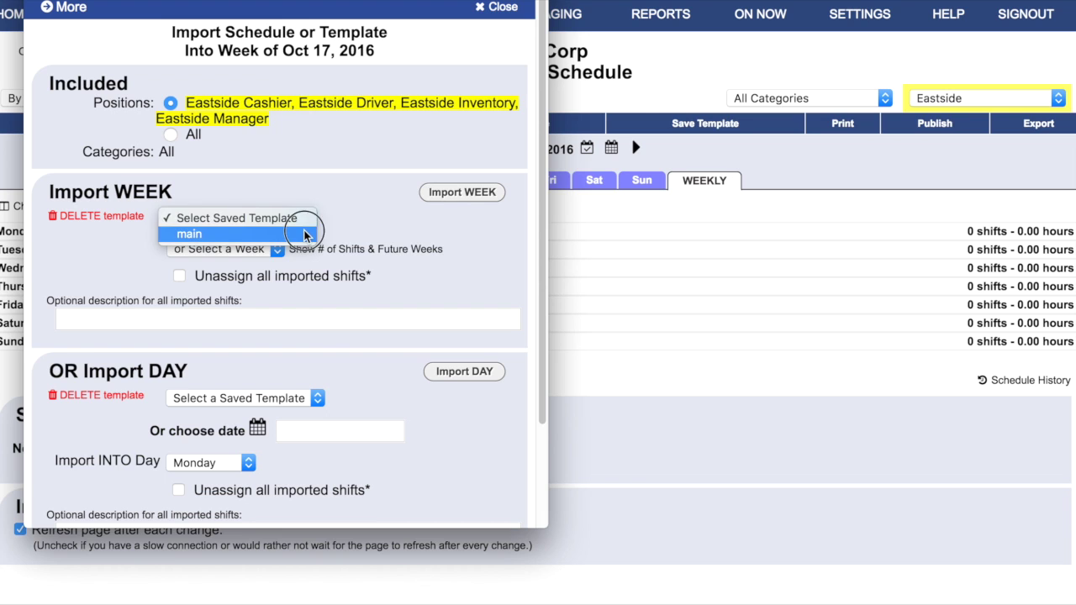
pyautogui.click(456, 194)
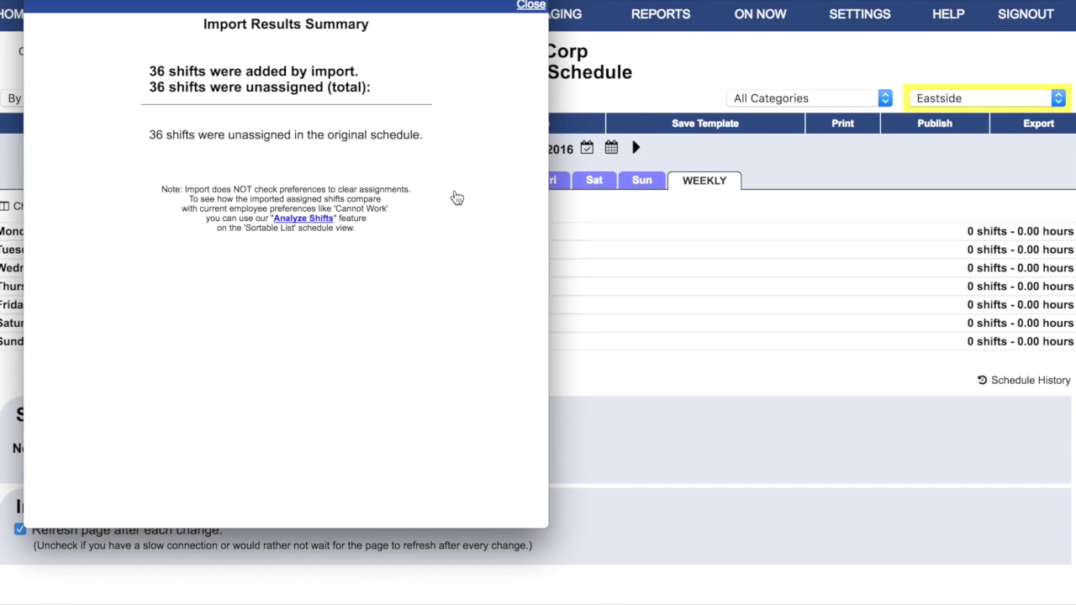
pyautogui.click(530, 6)
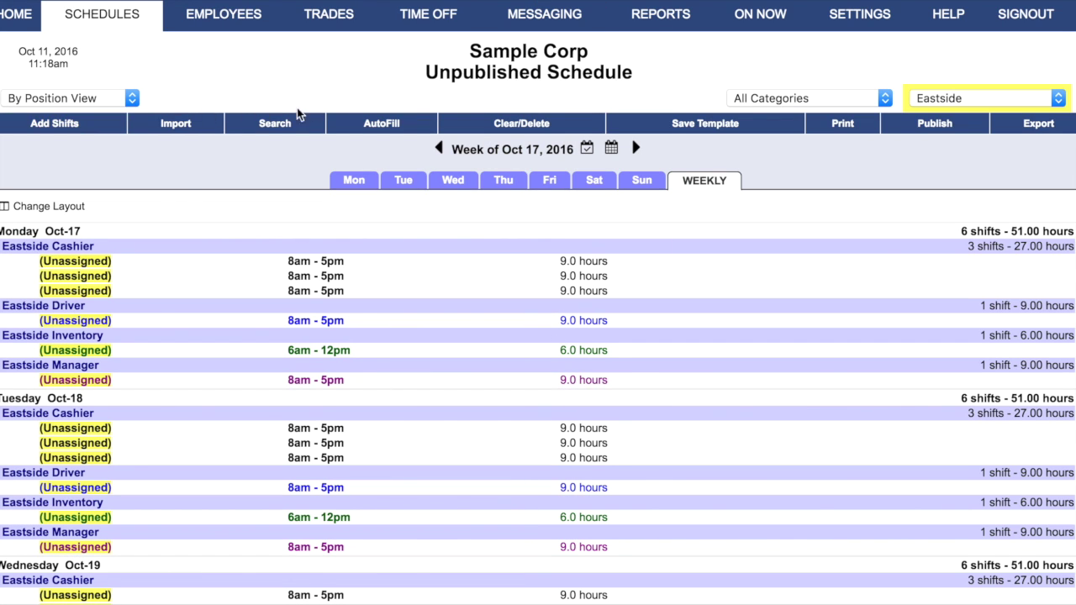
# Step: AutoFill the Oct 17 Eastside shifts with Equal Priorities and dismiss the statistics
pyautogui.click(384, 125)
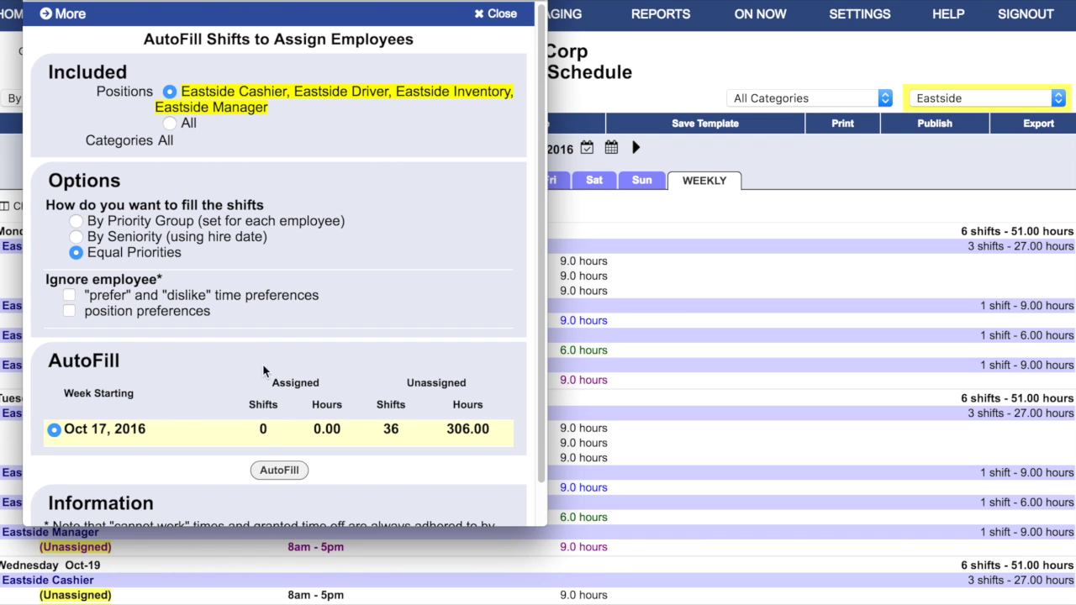
pyautogui.click(274, 470)
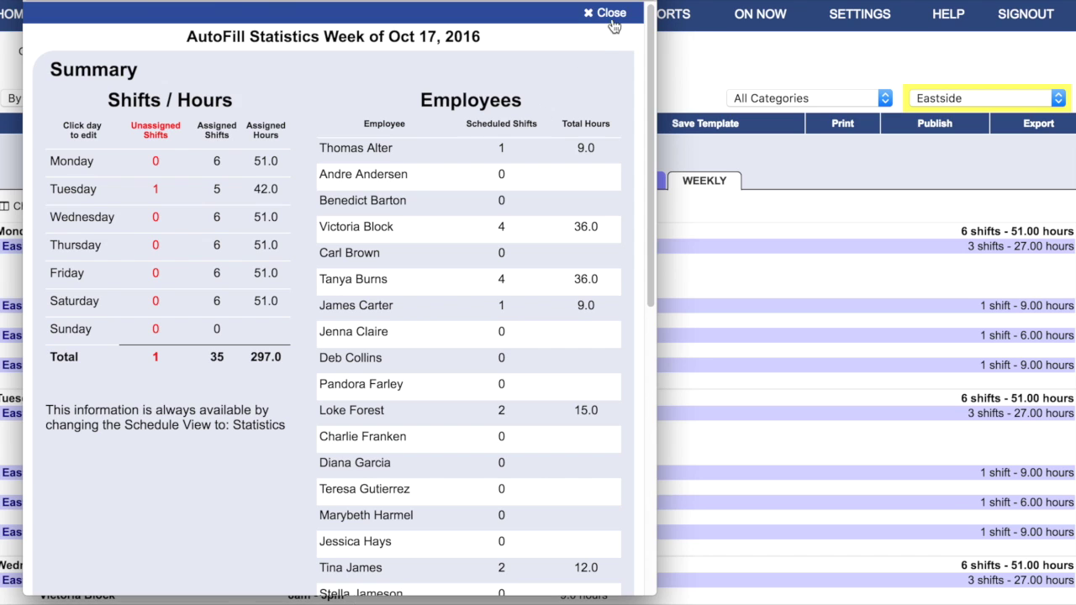
pyautogui.click(612, 16)
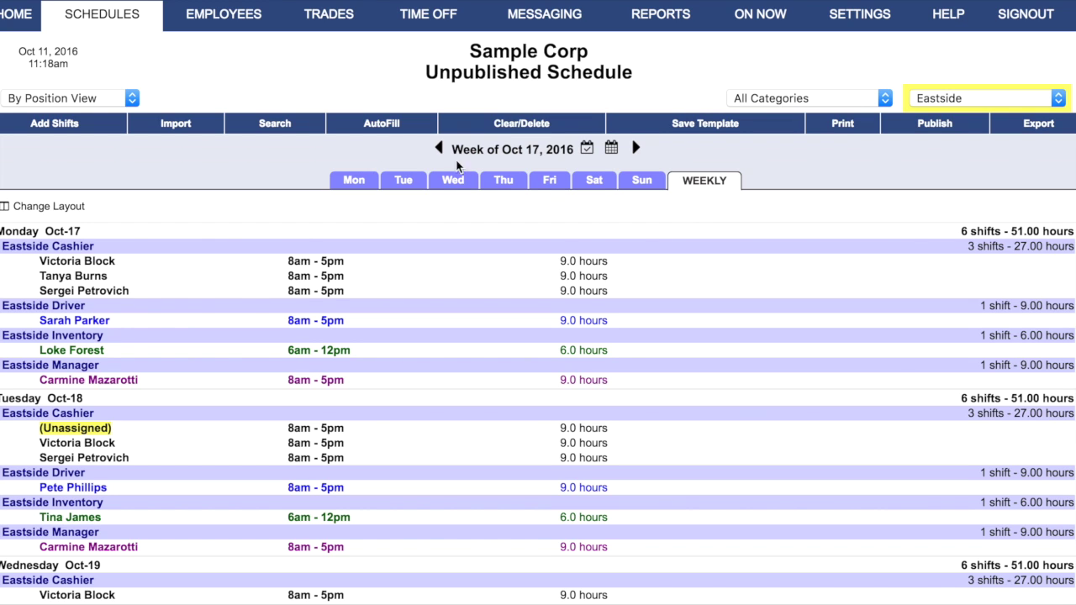
pyautogui.click(488, 123)
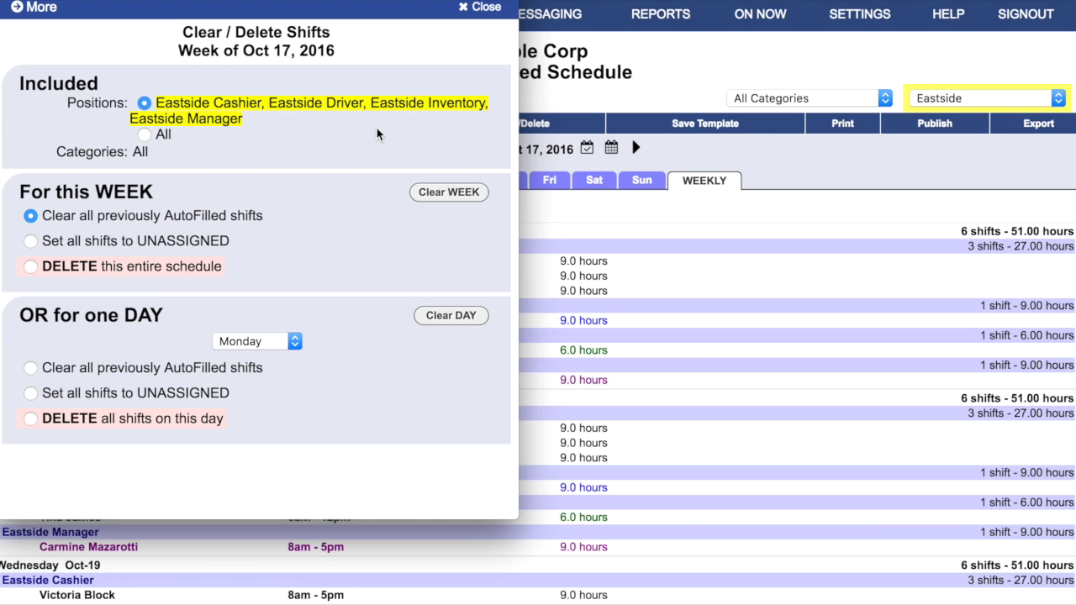
# Step: Close Clear / Delete Shifts without clearing and bring up the Oct 17 publish options
pyautogui.click(477, 8)
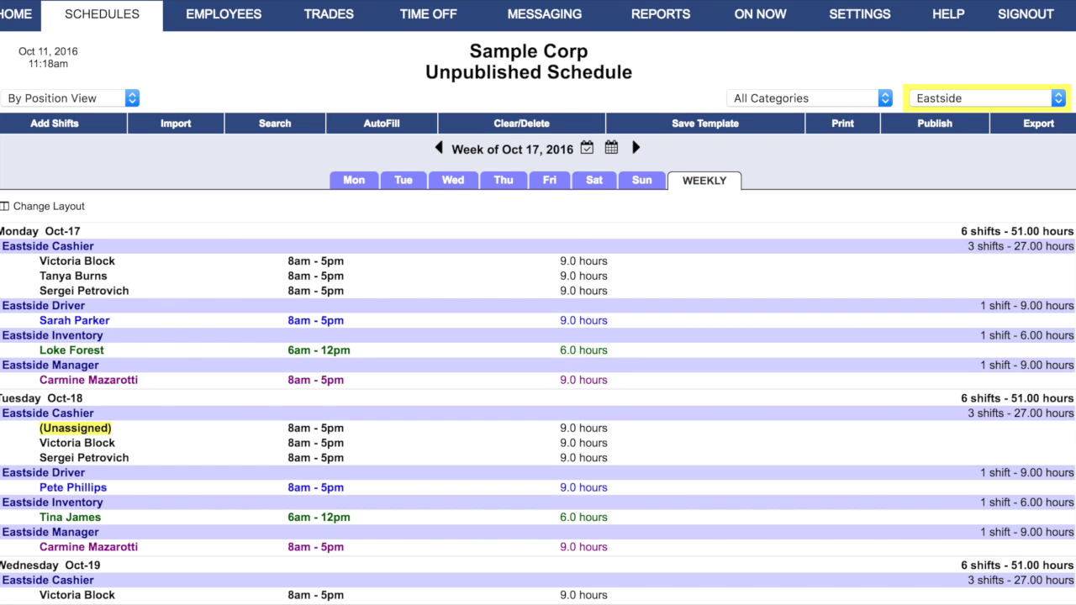
pyautogui.click(943, 126)
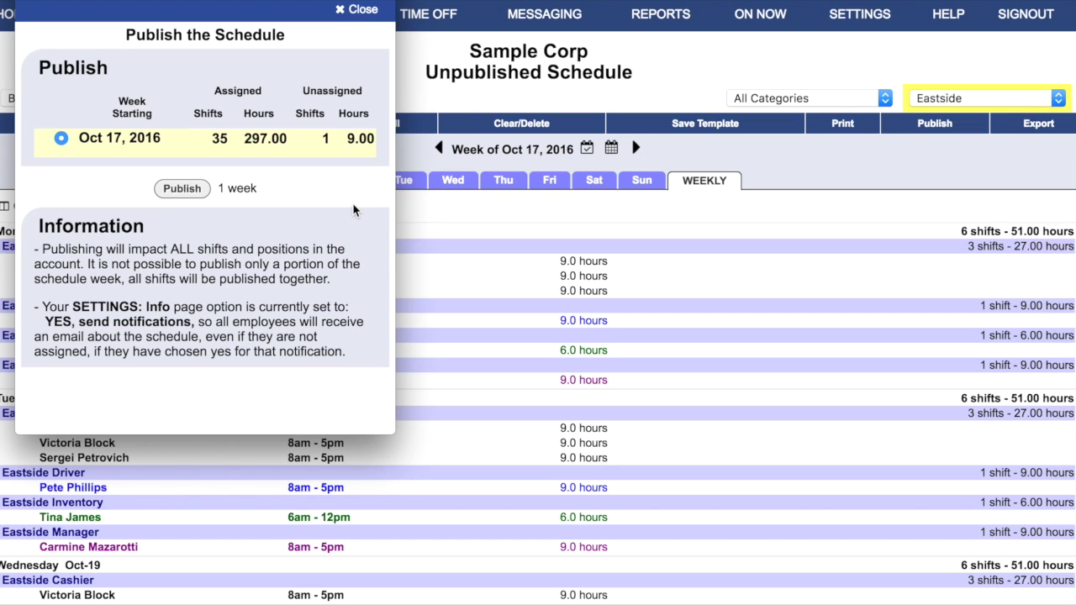
# Step: Publish the Oct 17 week, then switch to Northside positions and unpublish it
pyautogui.click(182, 189)
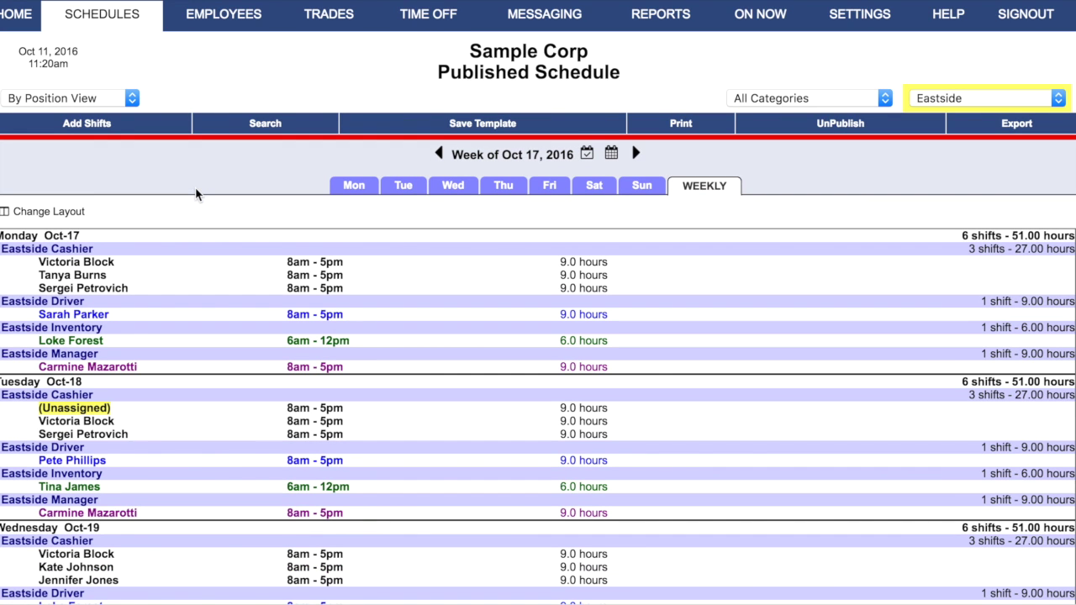
pyautogui.click(1052, 99)
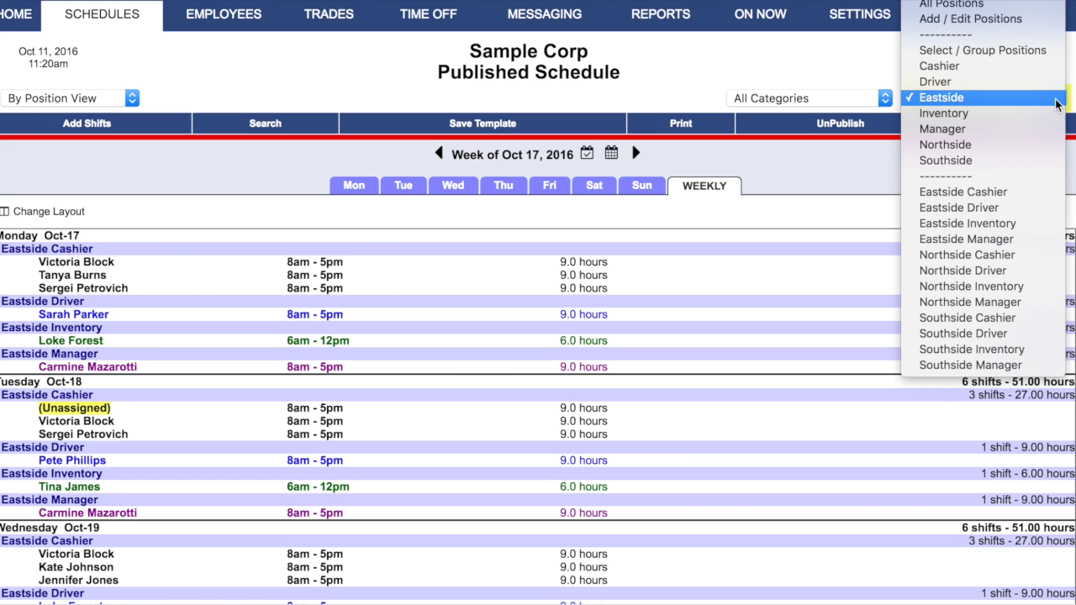
pyautogui.click(1042, 145)
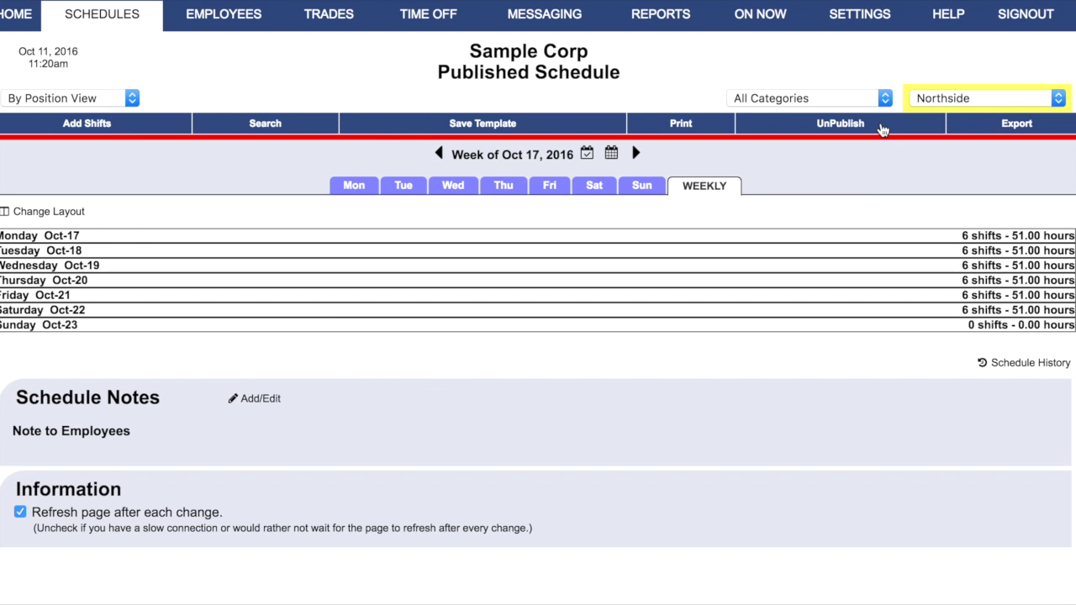
pyautogui.click(881, 126)
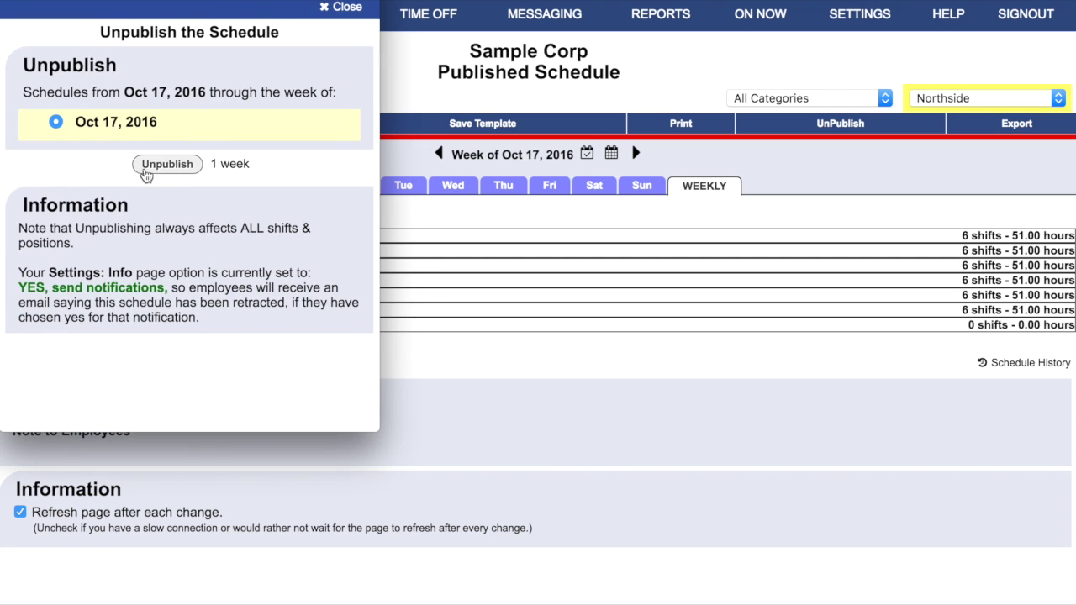
pyautogui.click(152, 168)
pyautogui.click(189, 123)
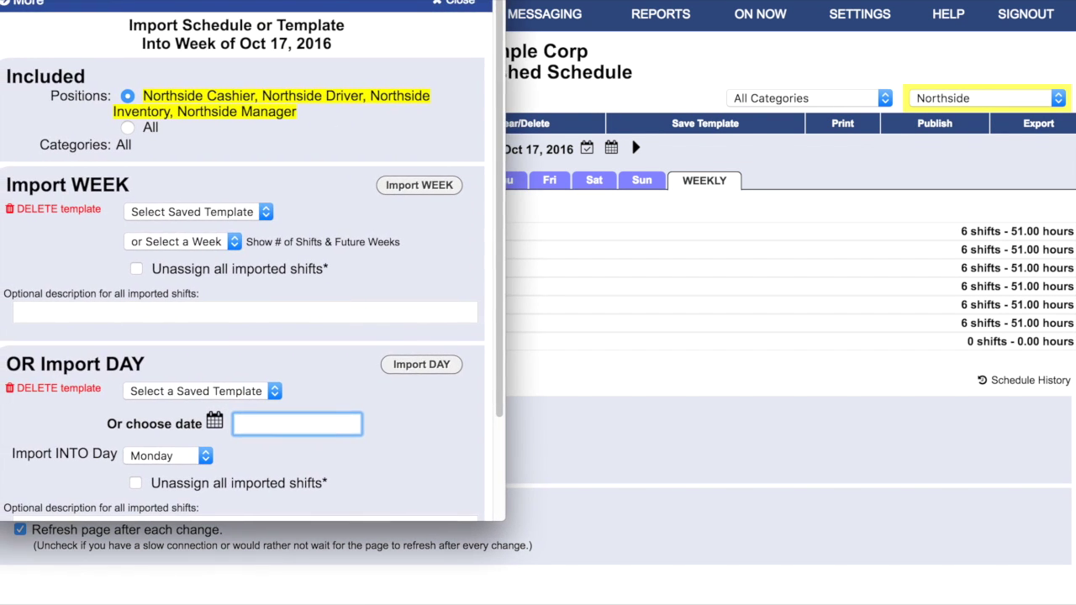
# Step: Import the main template into the Northside week of Oct 17
pyautogui.click(268, 214)
pyautogui.click(265, 229)
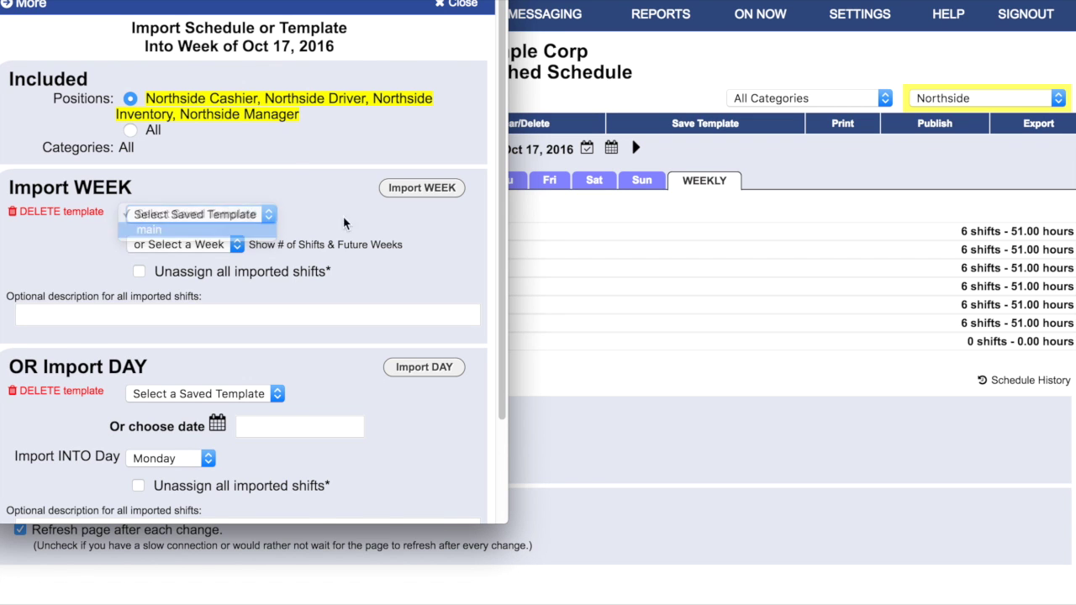
pyautogui.click(404, 190)
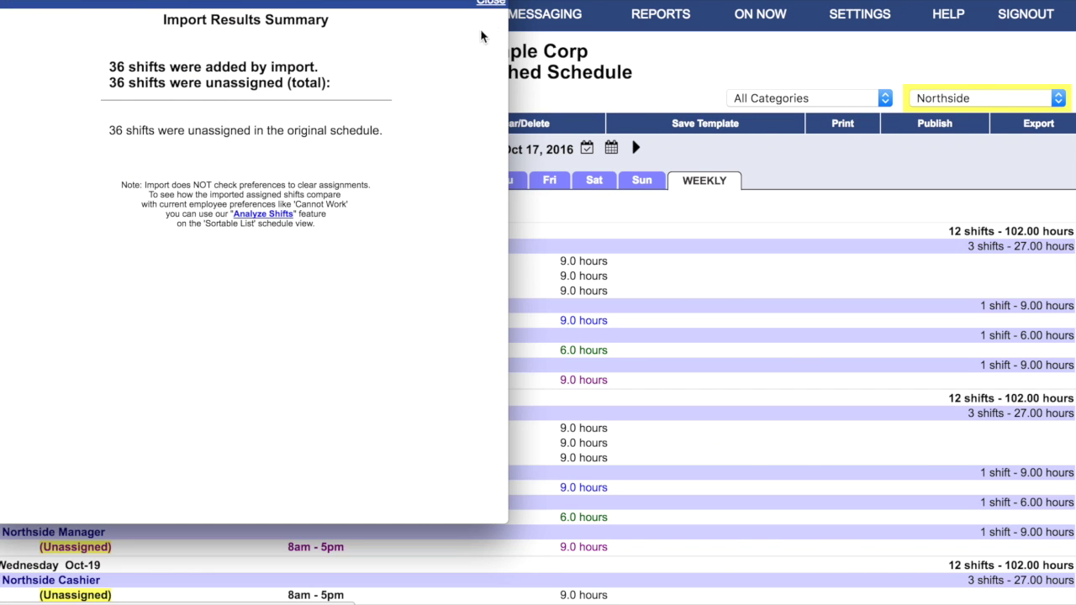
pyautogui.click(494, 4)
# Step: AutoFill the imported Northside shifts, leaving only manager shifts unassigned
pyautogui.click(314, 123)
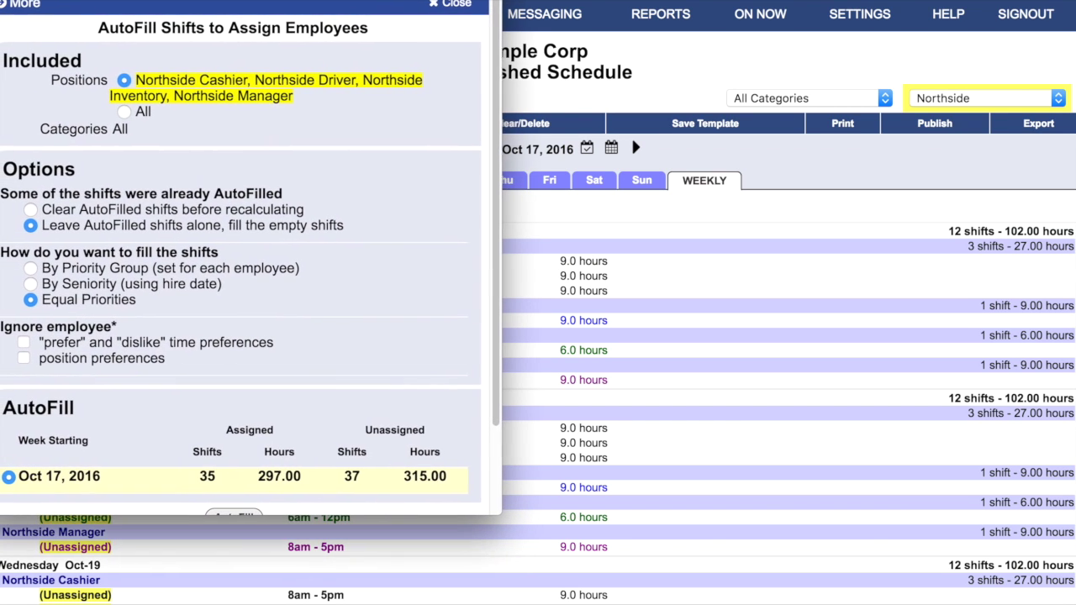
pyautogui.moveTo(495, 238); pyautogui.dragTo(495, 365)
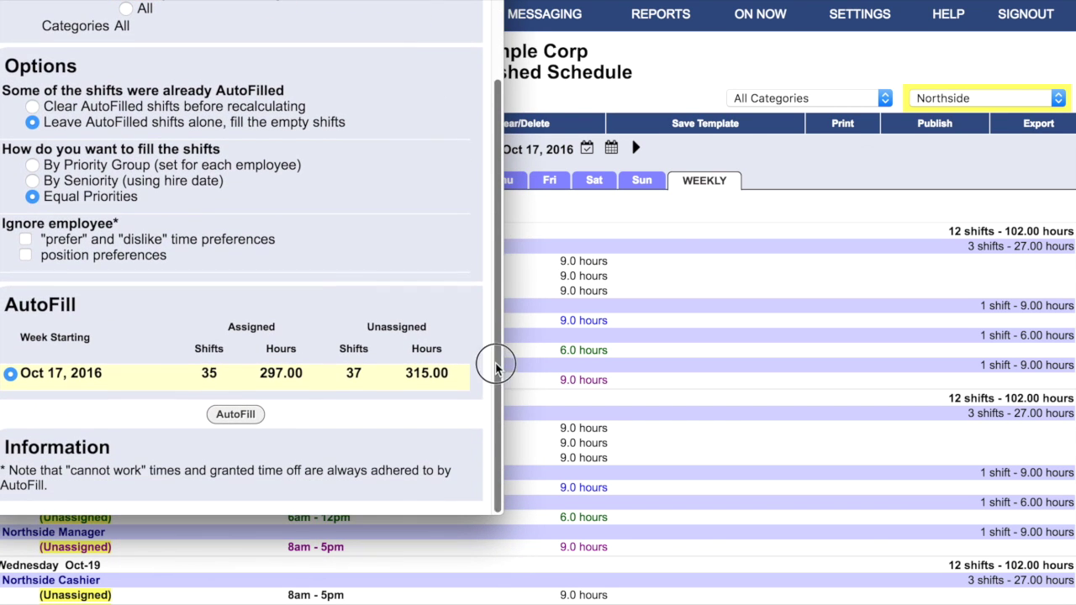
pyautogui.click(252, 417)
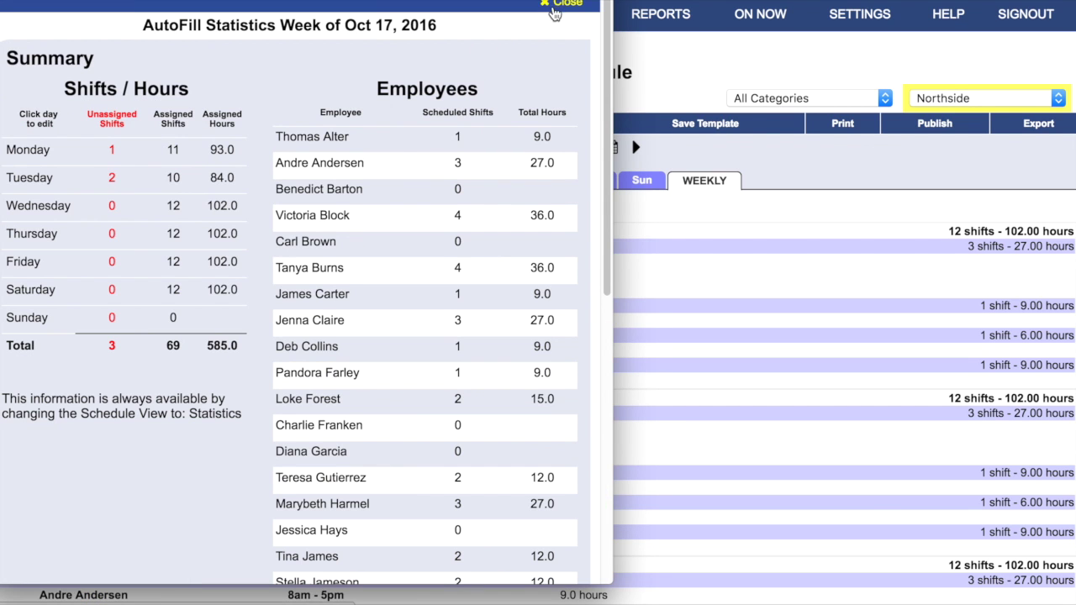
pyautogui.click(563, 5)
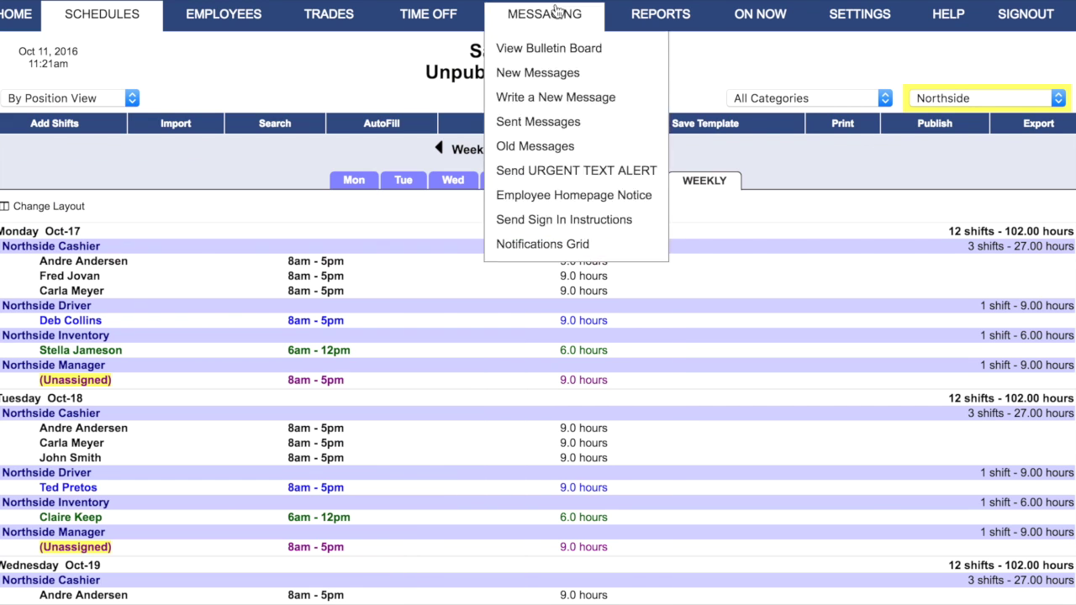